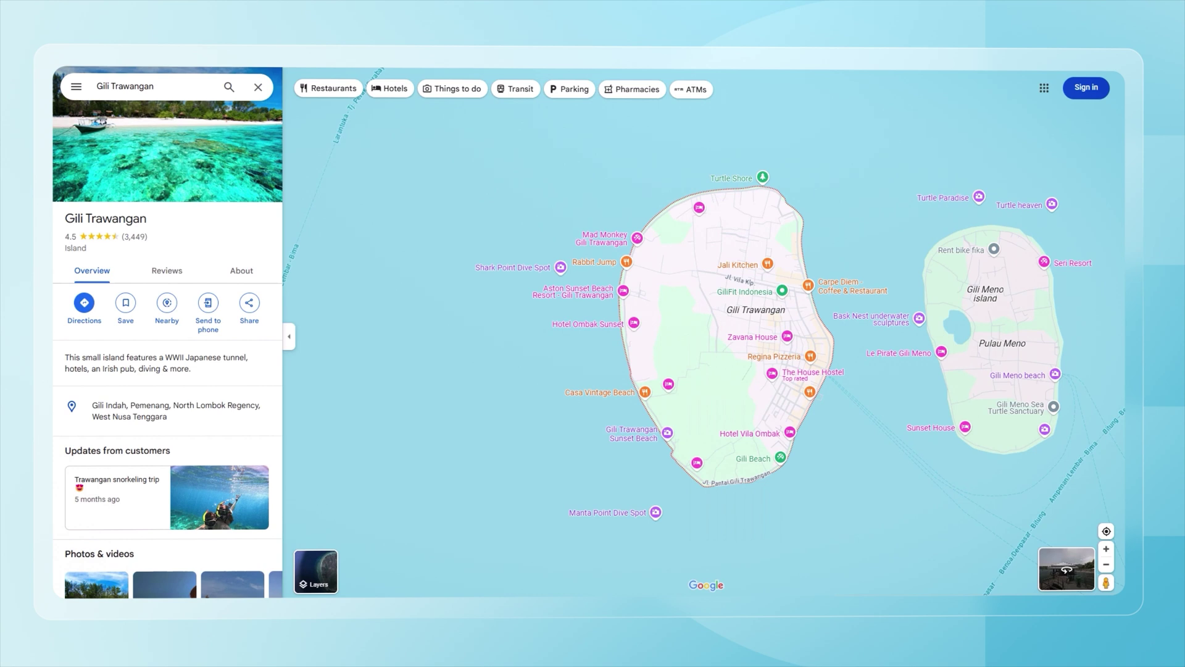
Right-click a spot on Gili Trawangan in Google Maps to reveal its latitude and longitude
right_click(688, 336)
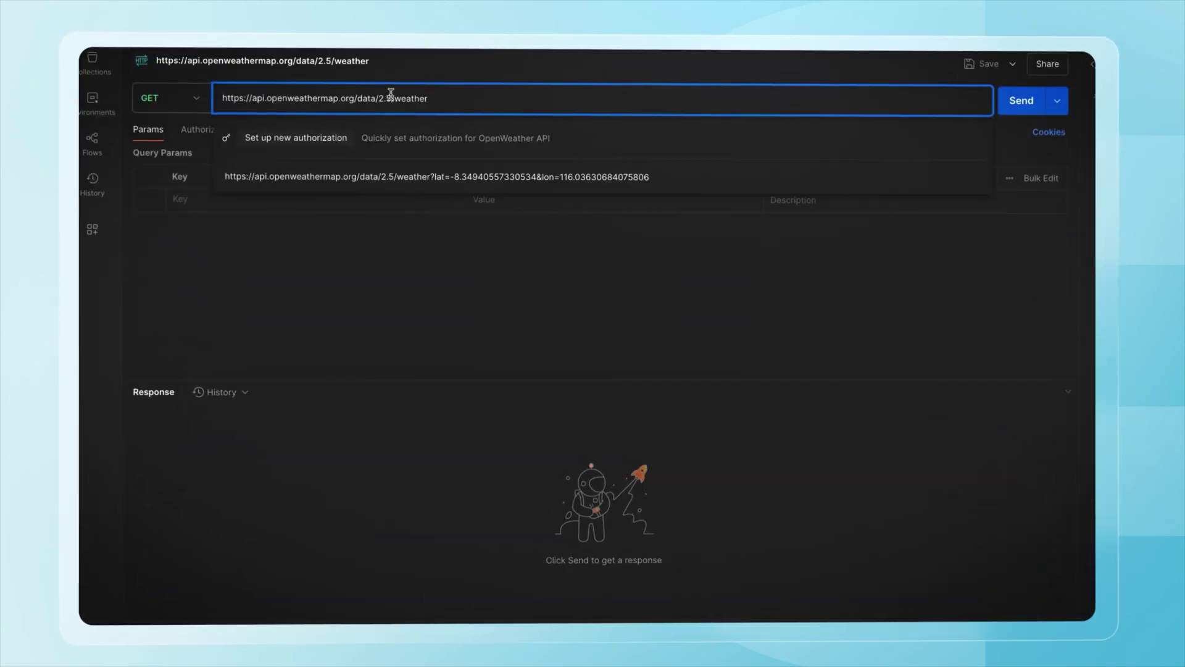
Authorise the OpenWeather request with the pasted API key, add lat and lon, send, and enlarge the JSON response
left_click(216, 137)
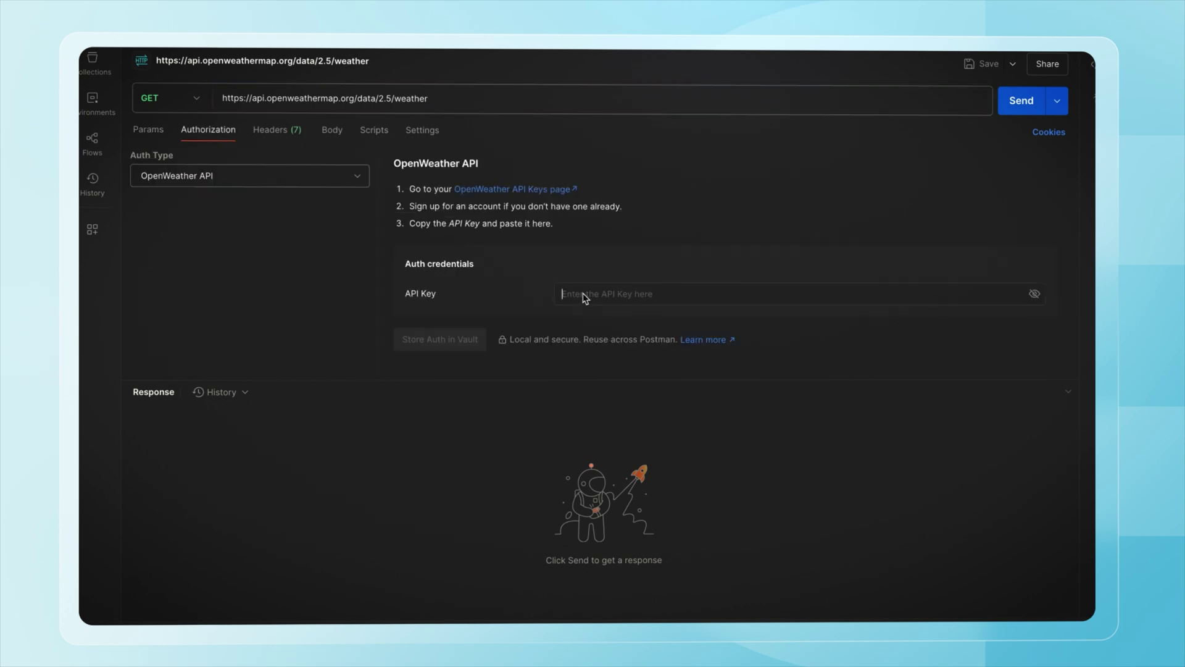
key("ctrl+v")
left_click(151, 130)
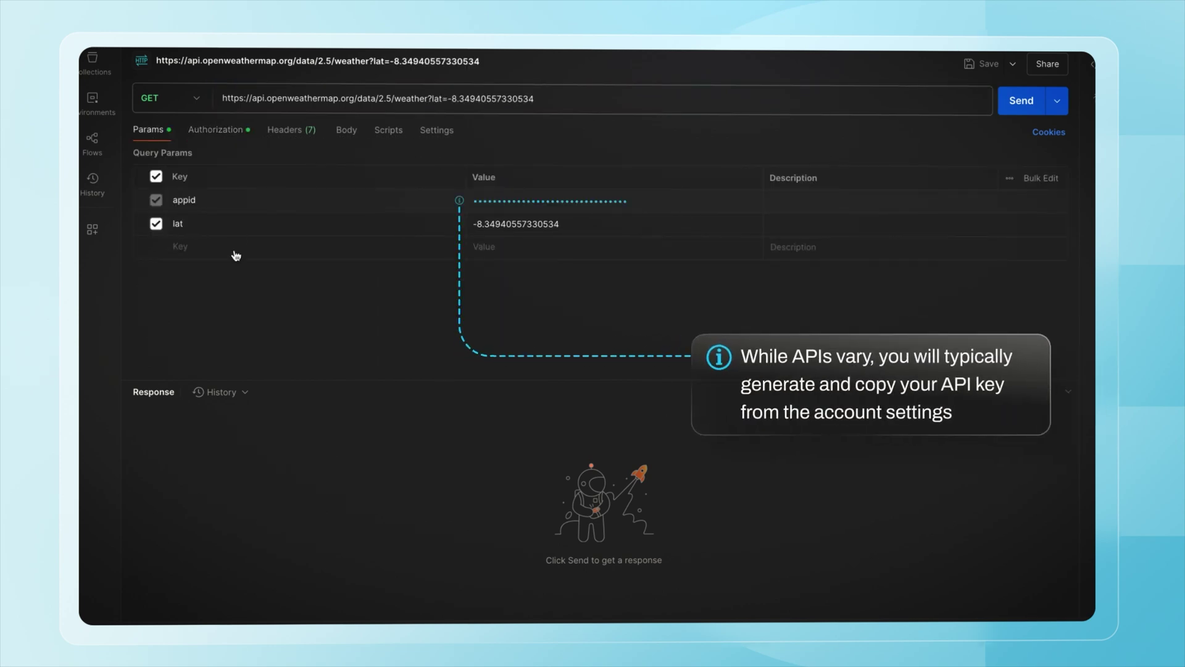
type("lon")
key("Tab")
type("116.03630684075806")
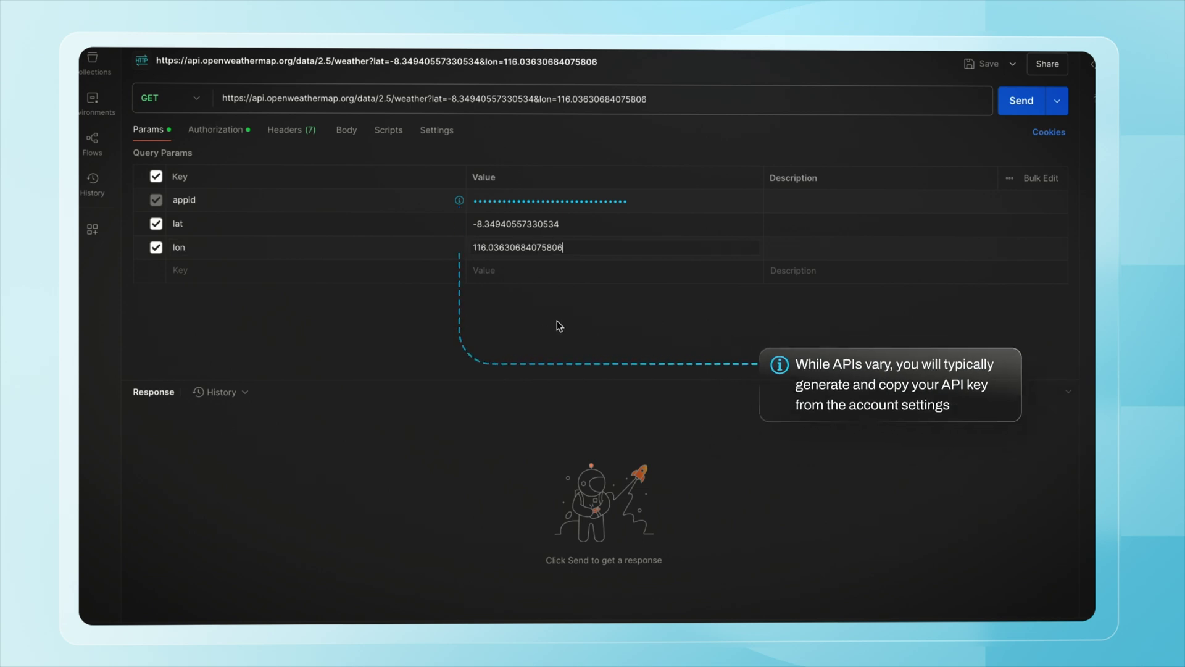
left_click(1010, 103)
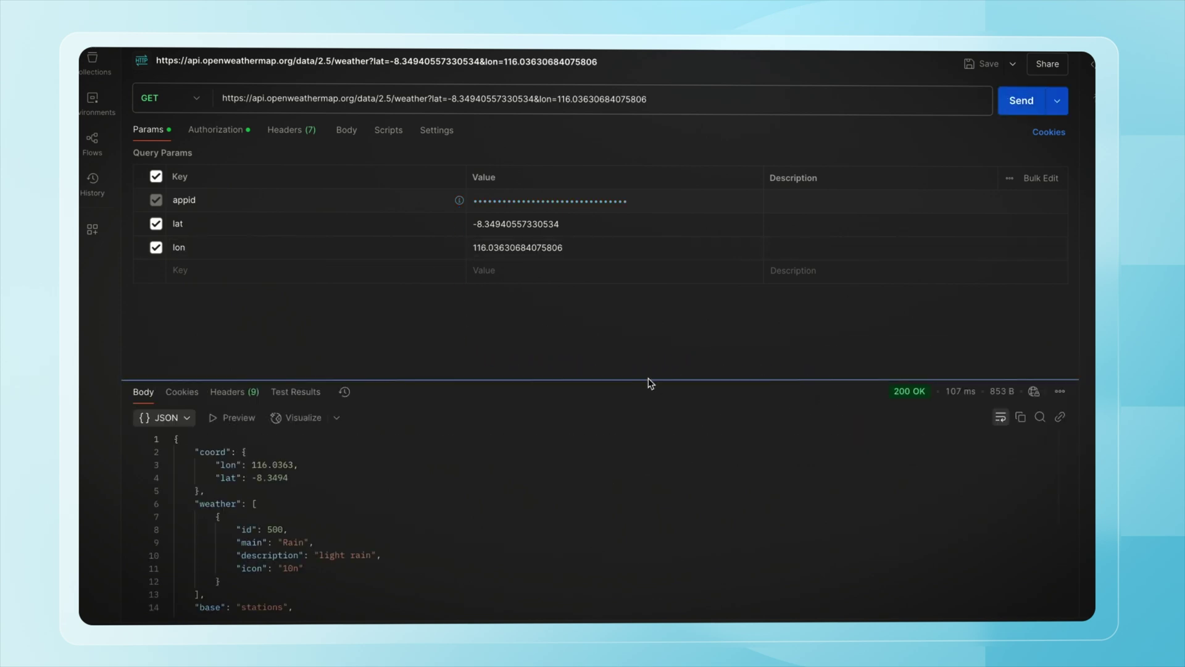
left_click_drag(651, 383, 616, 175)
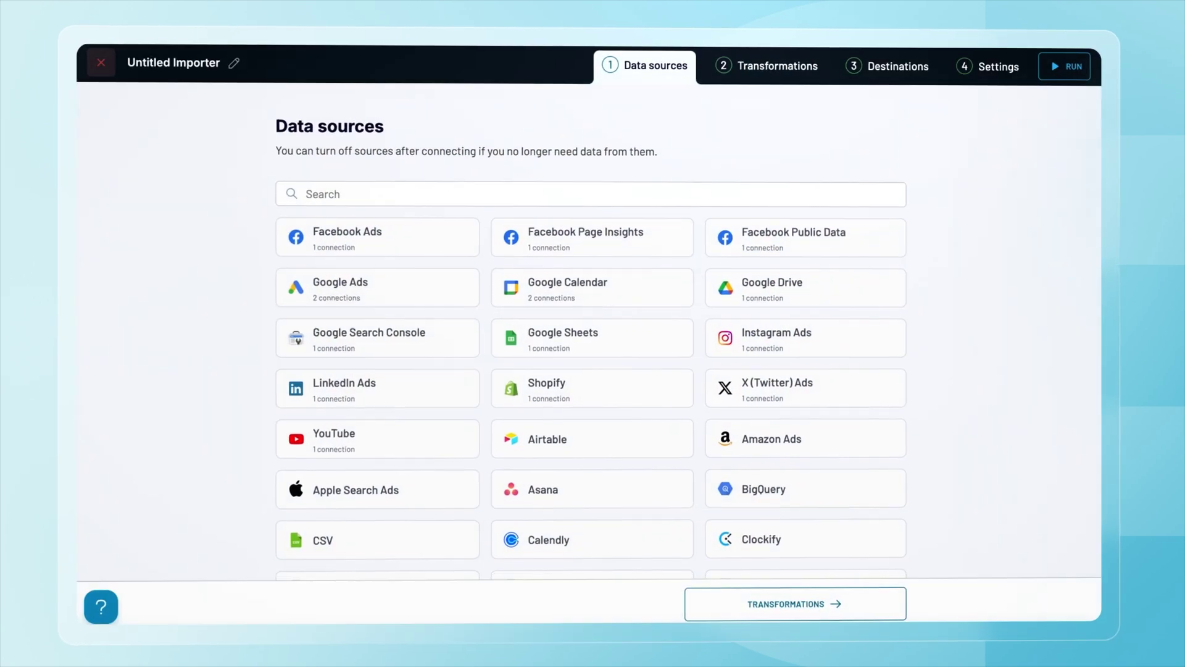
Scroll through the importer's Data sources list to locate the JSON connector
scroll(591, 346, "down", 3)
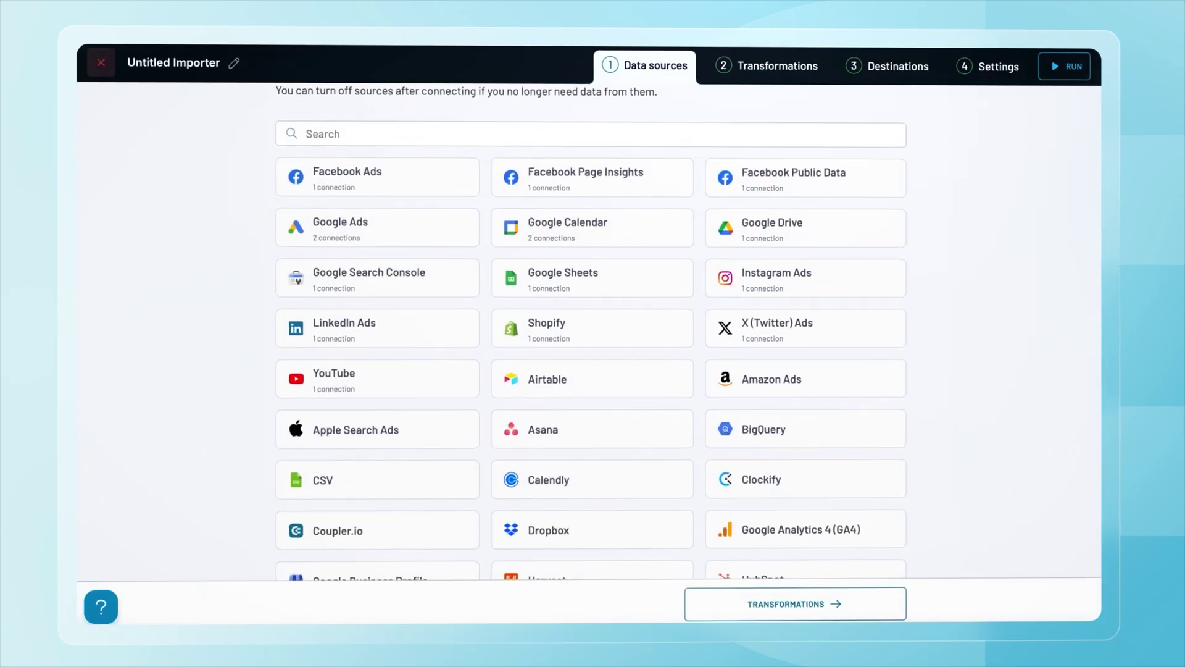
scroll(590, 331, "down", 6)
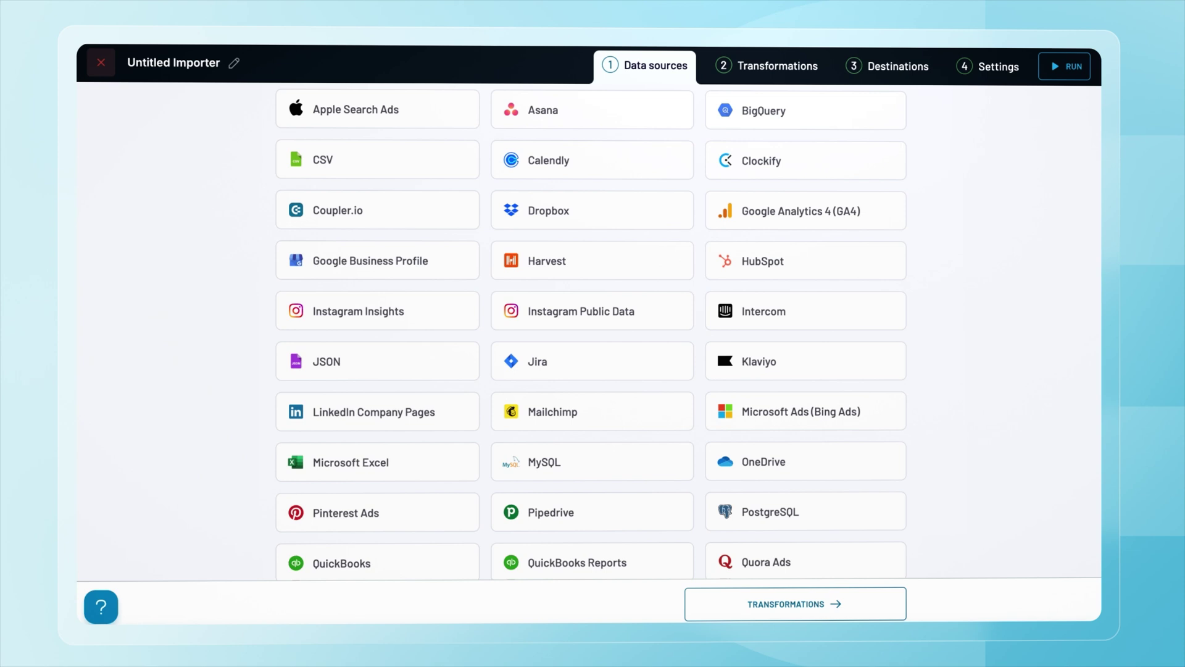
scroll(591, 331, "down", 2)
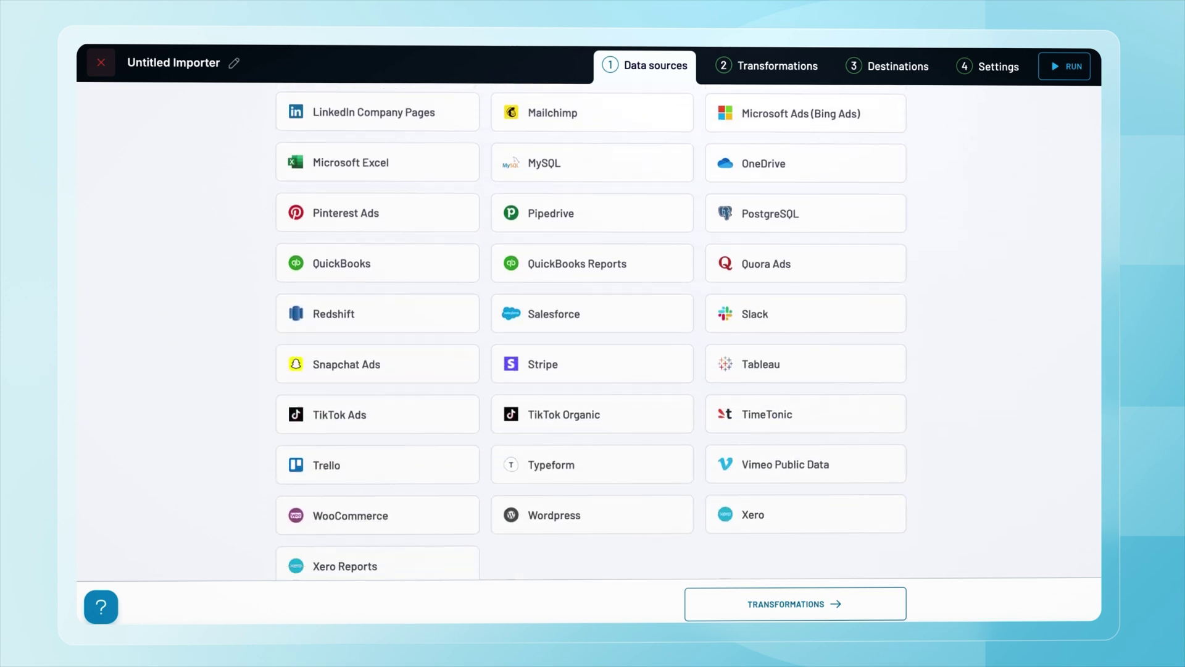
scroll(590, 331, "up", 7)
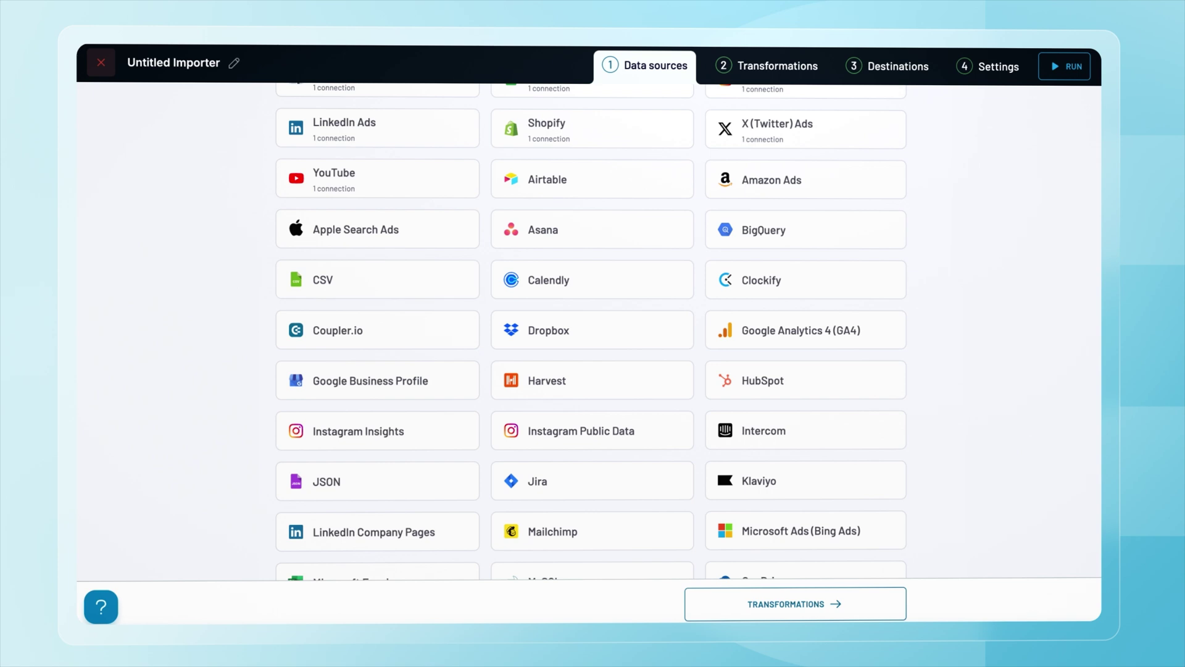
Choose JSON as the source, paste the OpenWeather weather URL, keep GET and skip headers
left_click(408, 495)
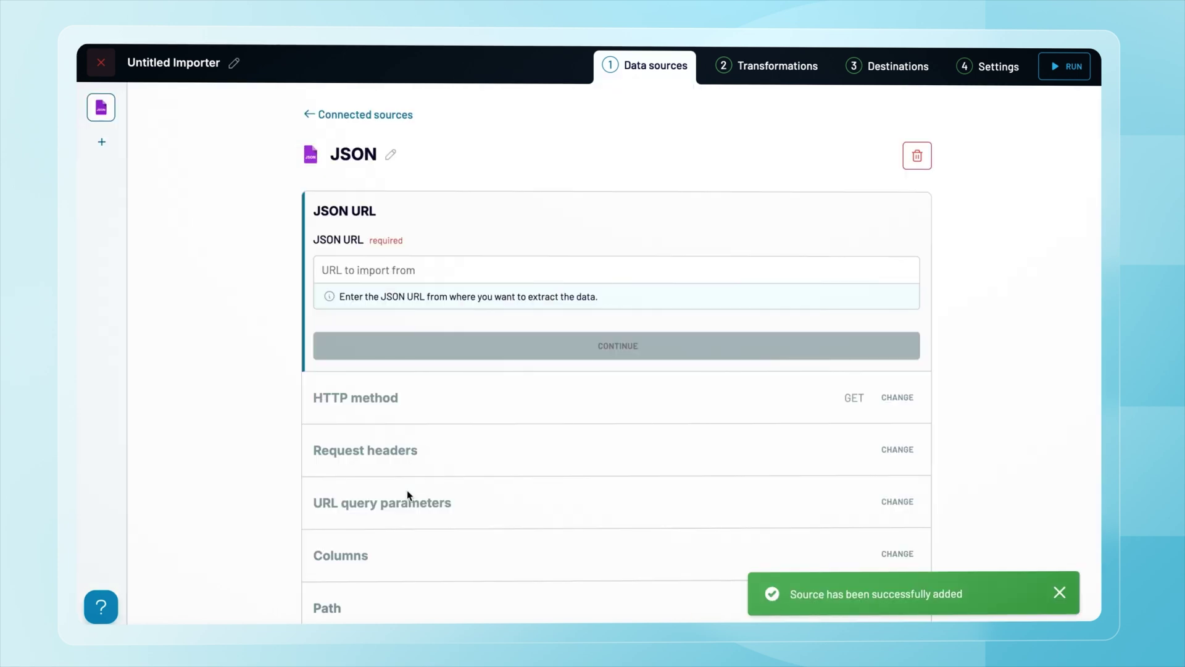
left_click(435, 278)
type("https://api.openweathermap.org/data/2.5/weather")
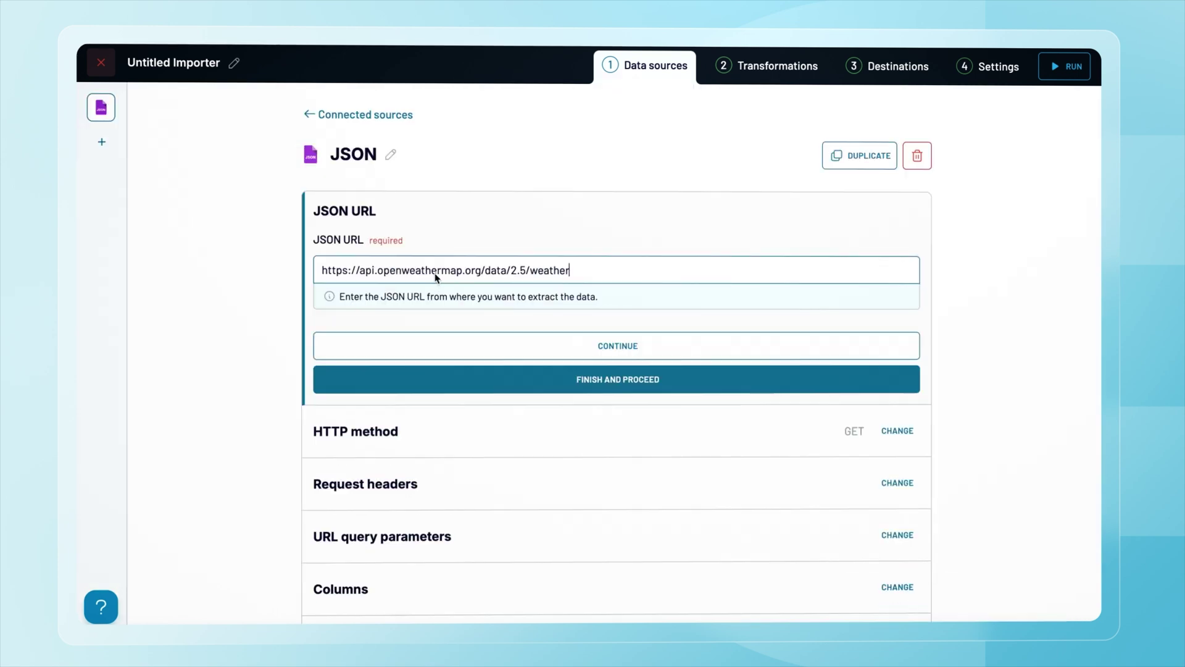
left_click(493, 349)
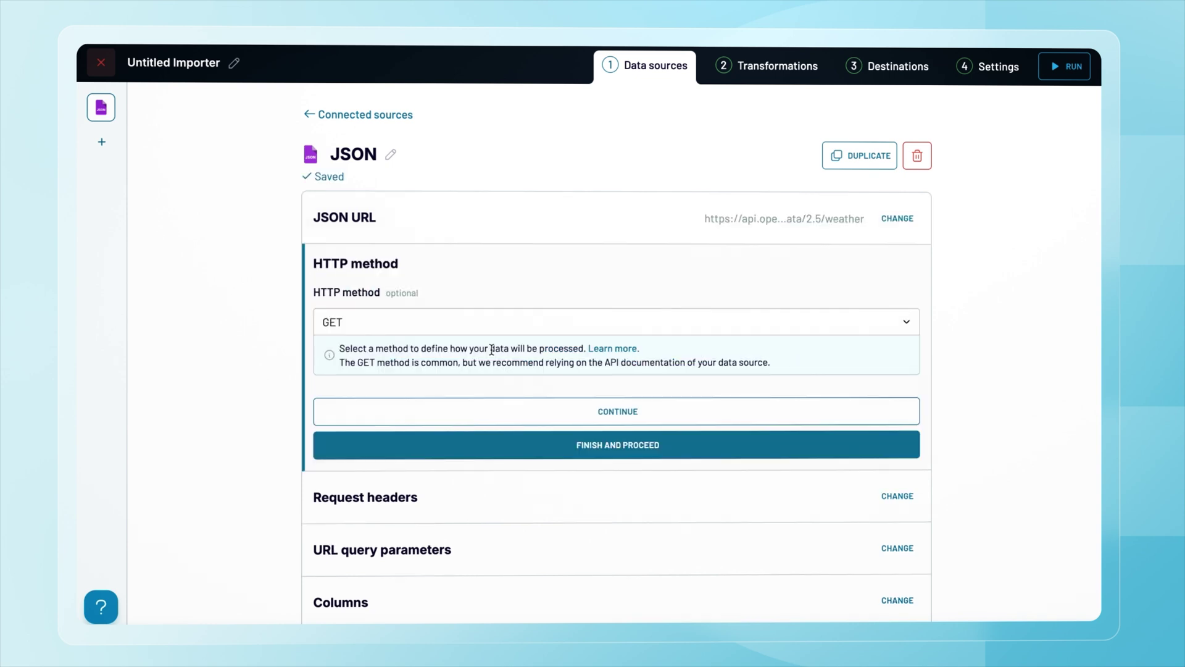
left_click(495, 408)
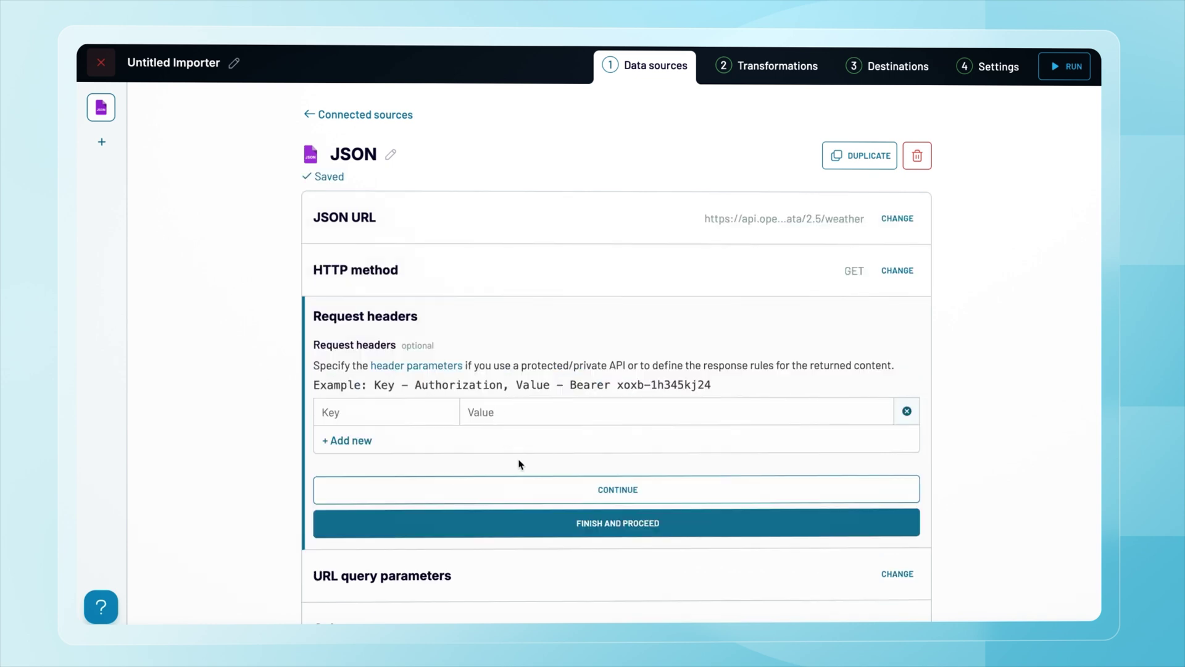
left_click(523, 488)
Add appid, lat and lon query parameters with the pasted values and finish the source setup
scroll(524, 492, "down", 2)
left_click(385, 346)
type("appid")
key("Tab")
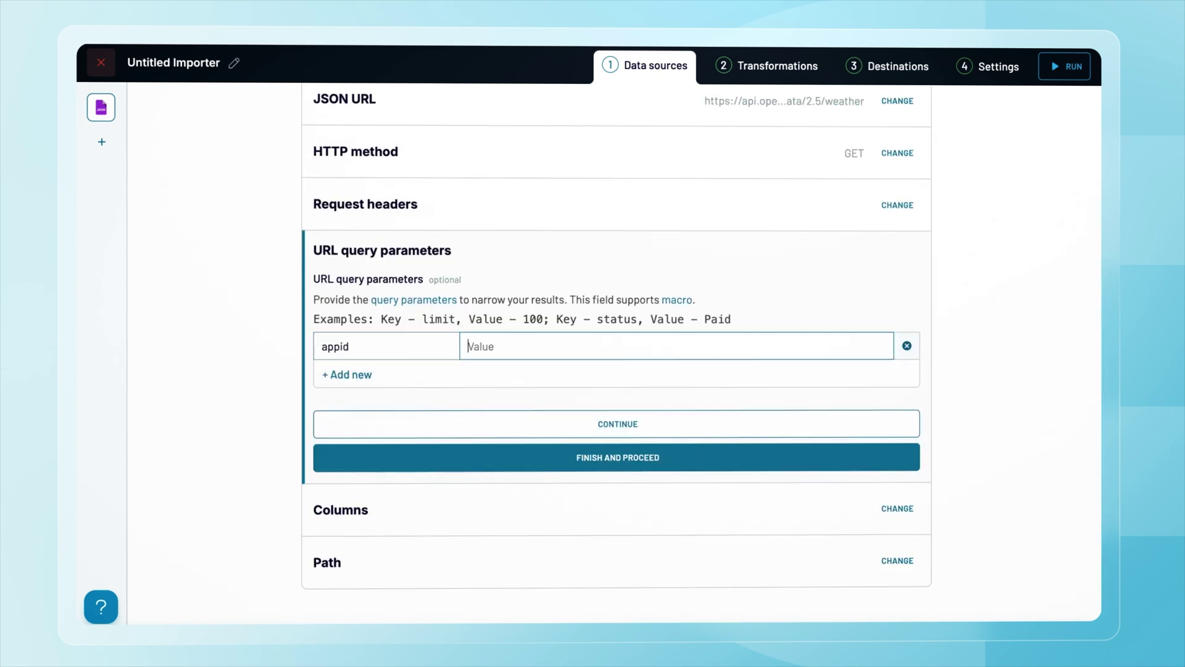
key("ctrl+v")
left_click(347, 374)
type("lat")
key("Tab")
key("ctrl+v")
left_click(347, 401)
type("lon")
key("Tab")
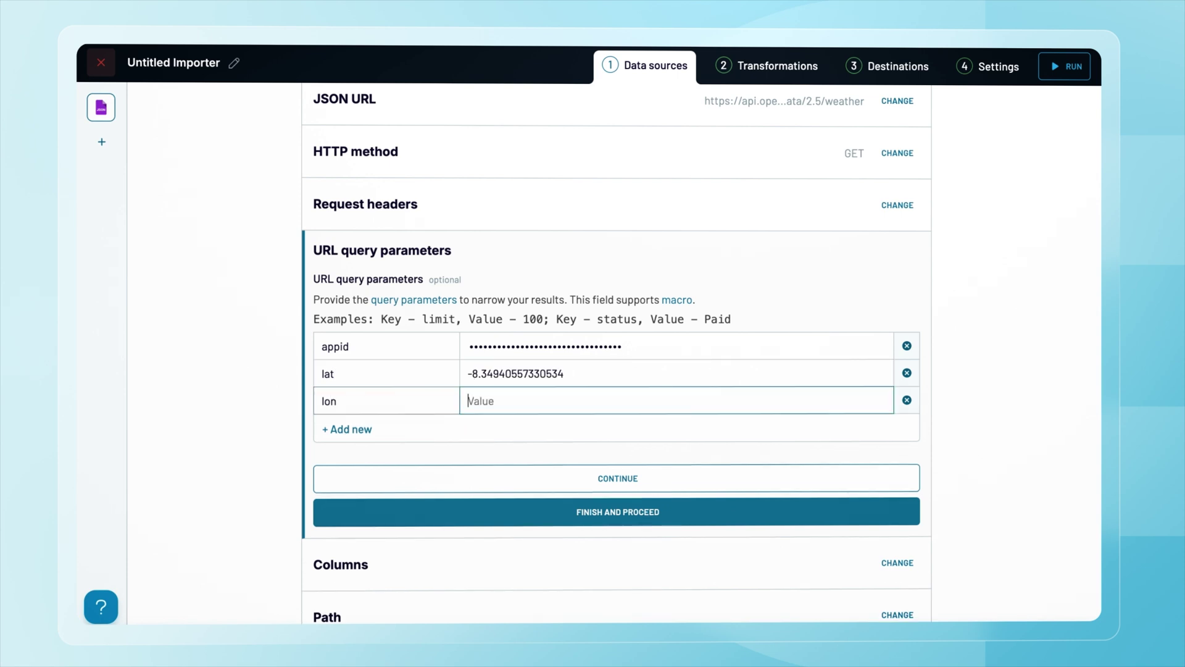
key("ctrl+v")
left_click(484, 512)
Hide all preview columns, then show only main.feels_like, main.humidity, main.pressure and main.temp
left_click(707, 614)
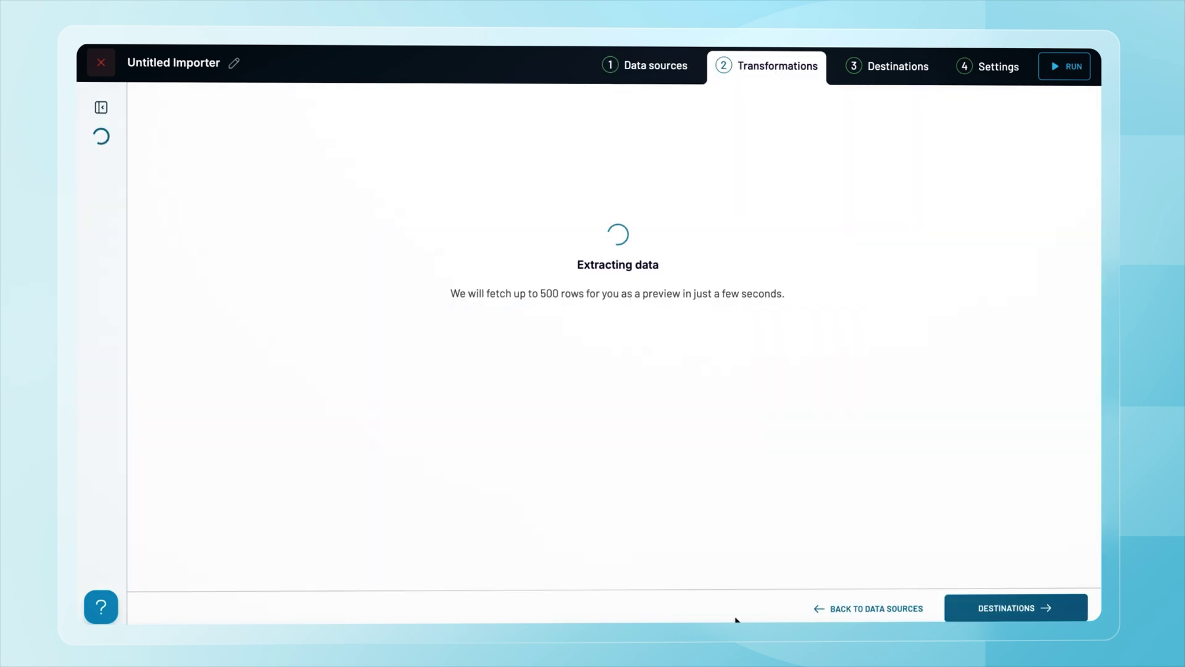
scroll(777, 316, "right", 10)
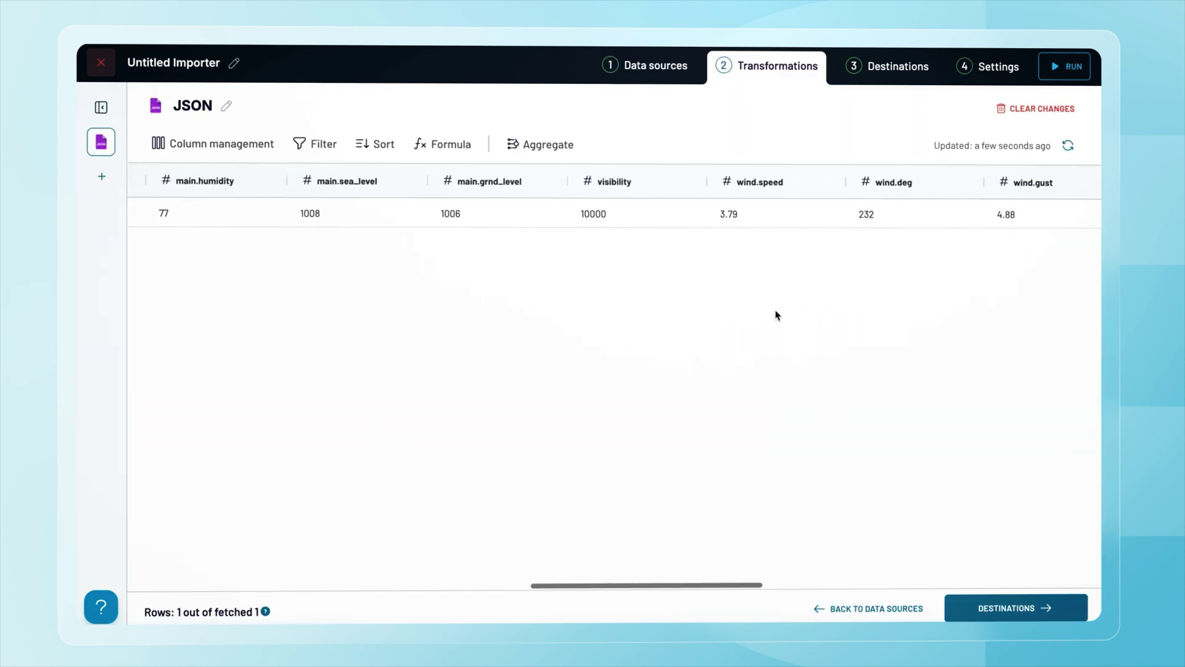
scroll(777, 316, "left", 9)
scroll(777, 315, "left", 3)
left_click(213, 143)
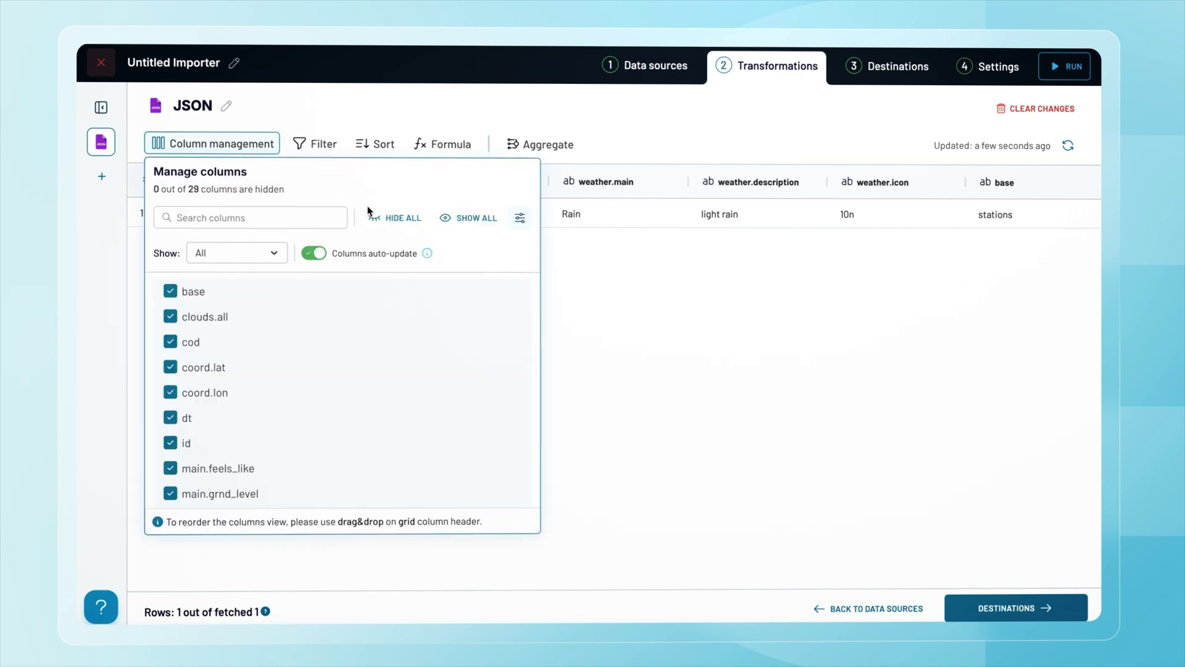
left_click(395, 217)
scroll(264, 386, "down", 2)
left_click(171, 337)
left_click(171, 389)
left_click(171, 414)
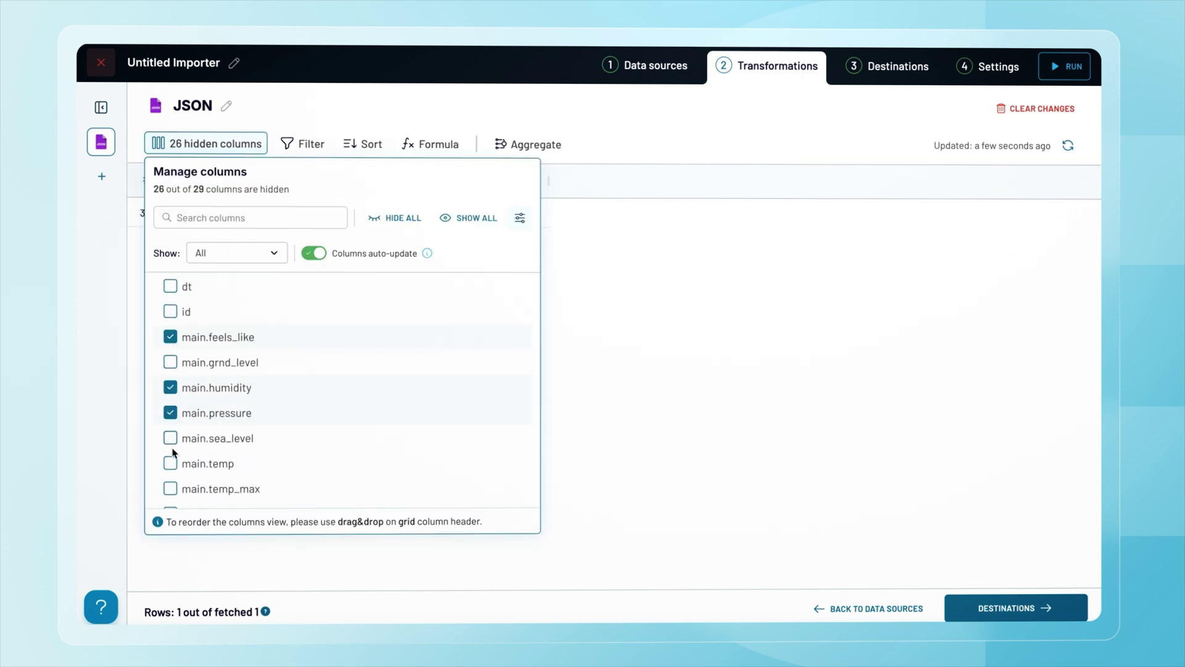
left_click(170, 463)
left_click(690, 359)
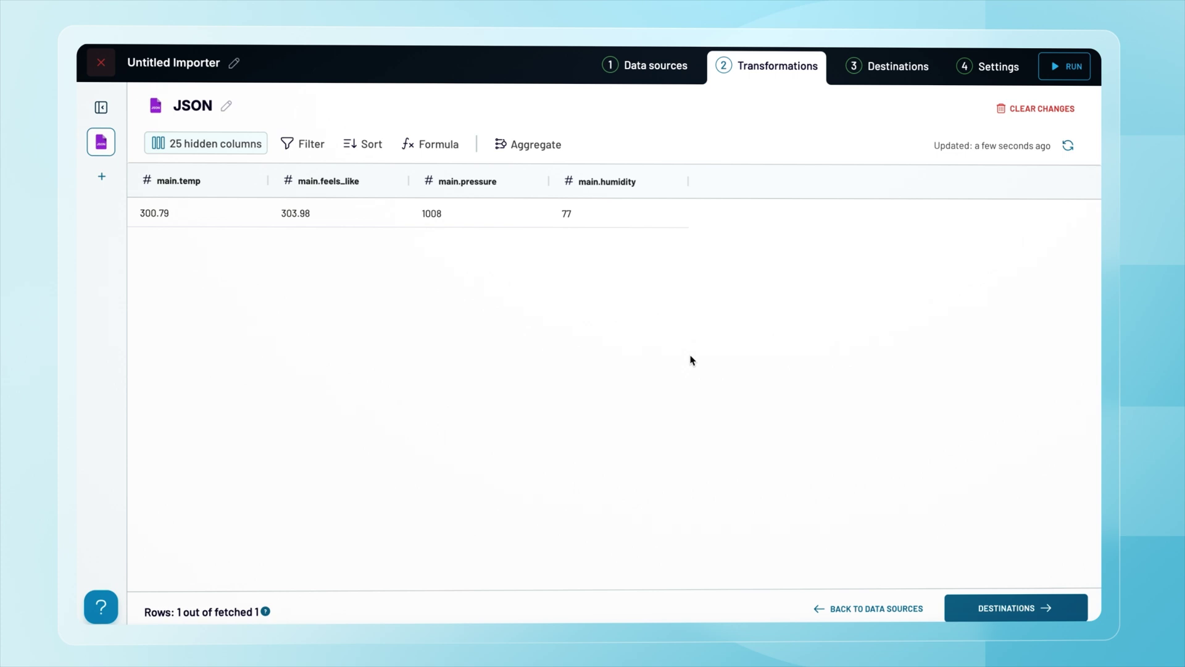
Add a temp column with formula main.temp - 273.15 at one-decimal precision
left_click(450, 154)
left_click(463, 233)
type("temp")
key("Tab")
type("main")
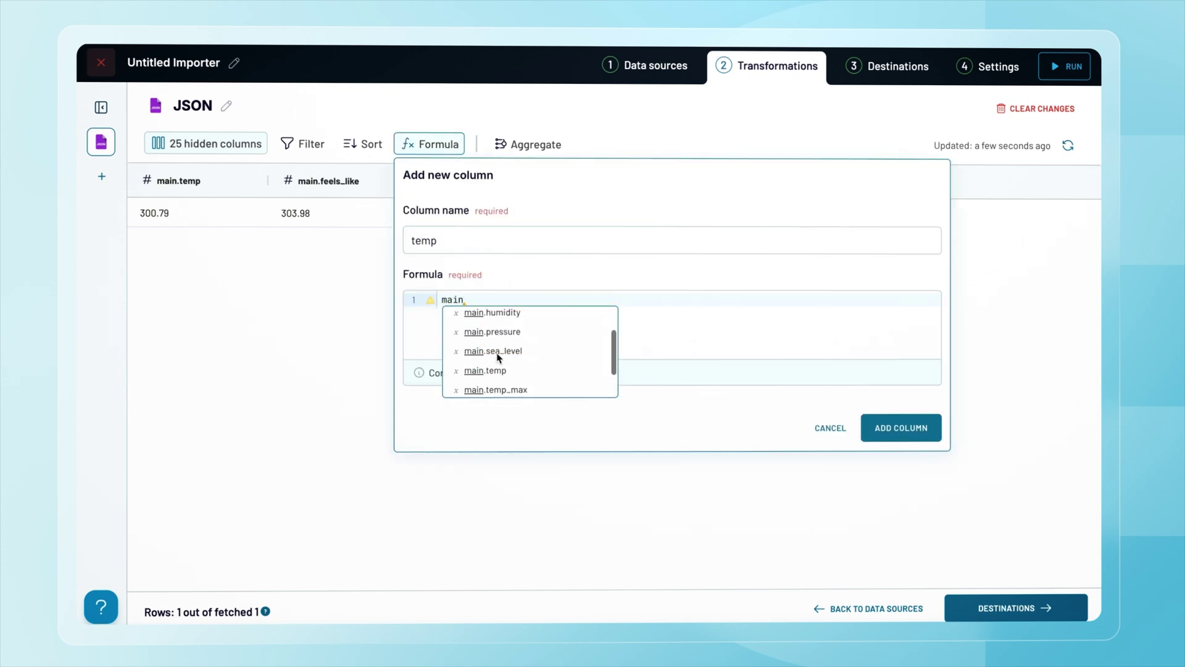
key("Return")
type("- 273.15")
scroll(521, 389, "down", 1)
left_click(481, 454)
left_click(476, 292)
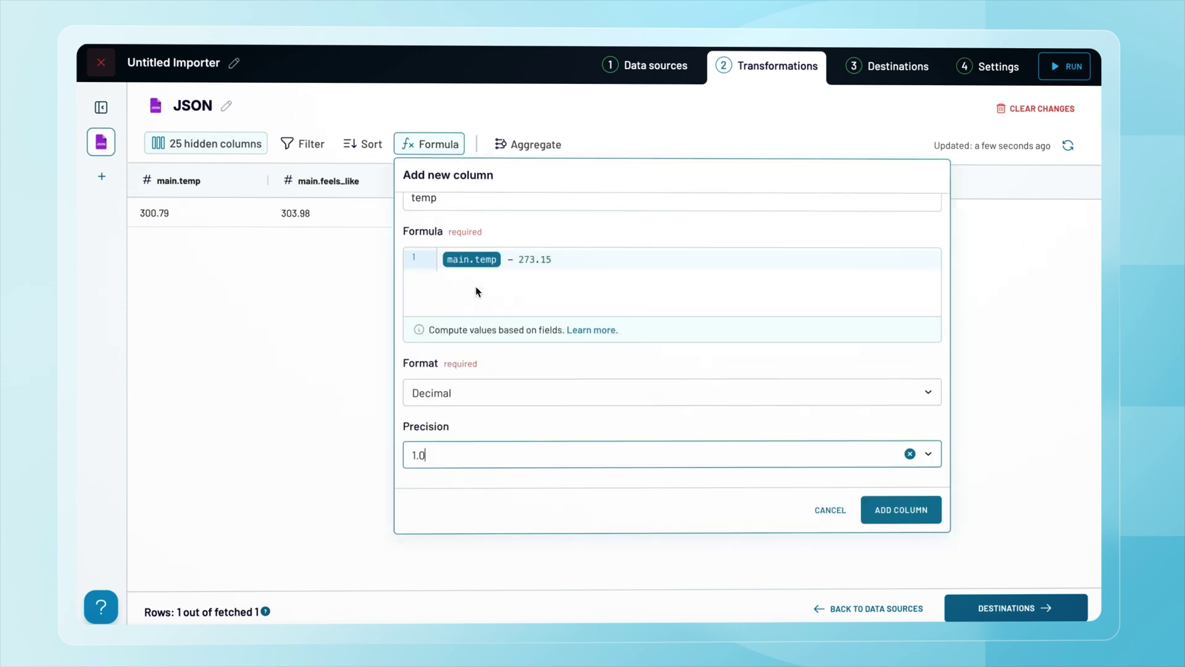
Add a feels_like column with formula main.feels_like - 273.15
left_click(903, 511)
type("feels_like")
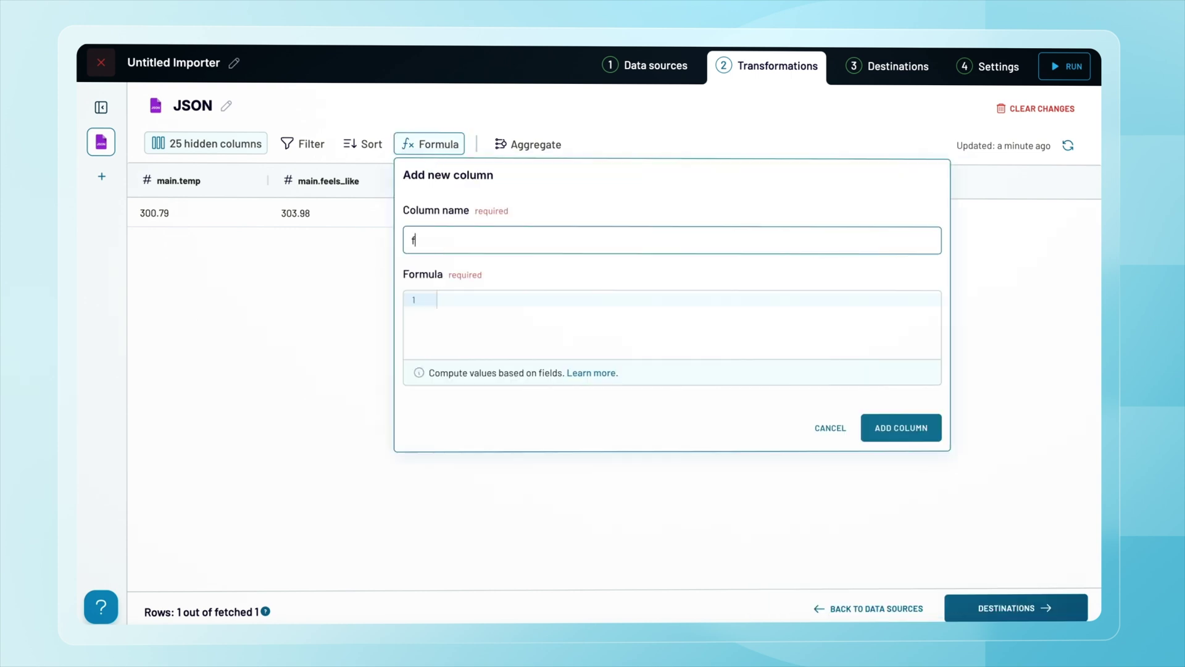
left_click(459, 317)
type("feels")
key("Return")
type("- 273.")
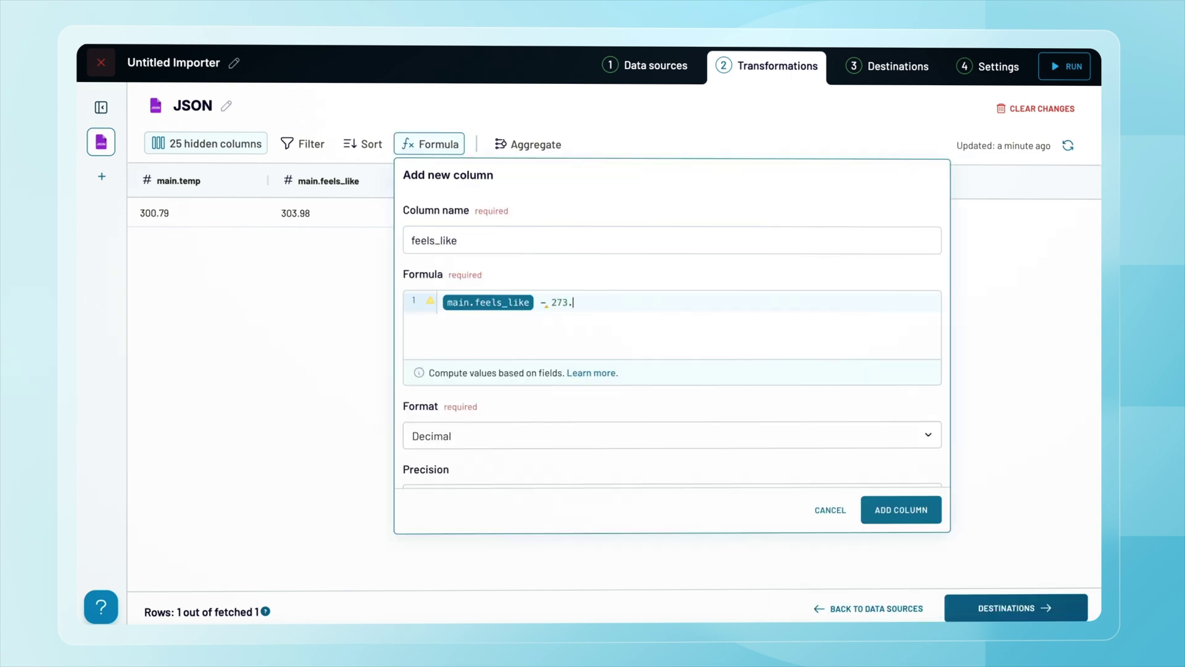
type("15")
scroll(521, 389, "down", 1)
left_click(482, 452)
Hide the original main.temp and main.feels_like, rename main.pressure to pressure, and move temp and feels_like first
left_click(470, 284)
left_click(901, 510)
left_click(205, 143)
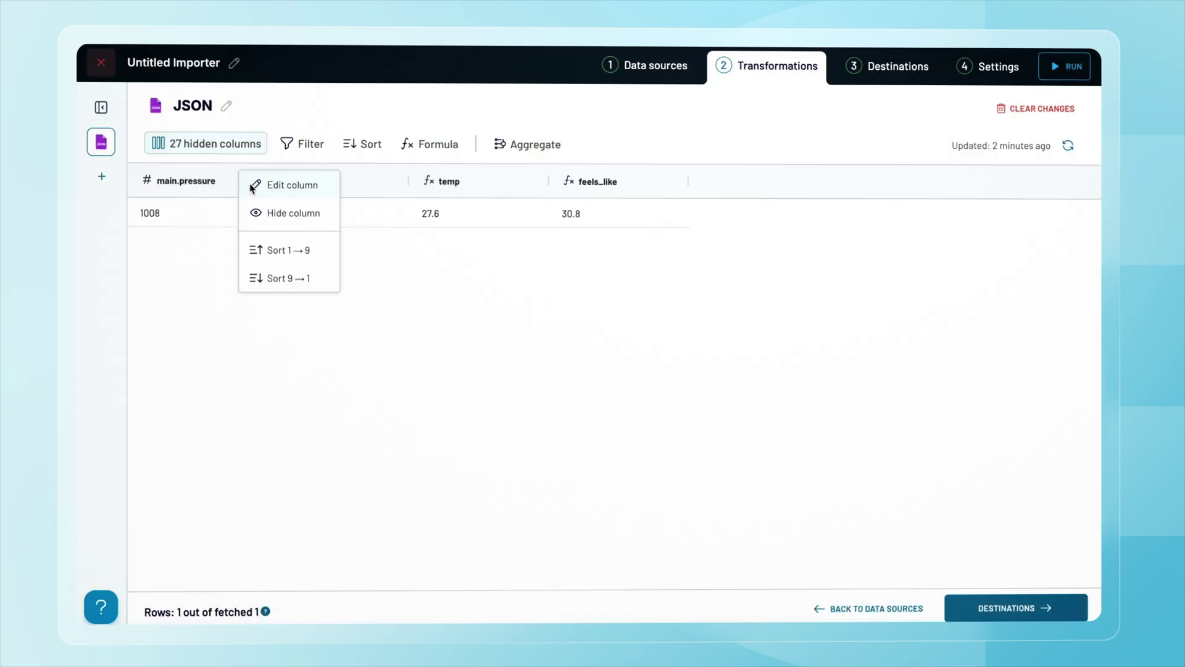
left_click(253, 186)
left_click_drag(451, 286, 422, 286)
key("BackSpace")
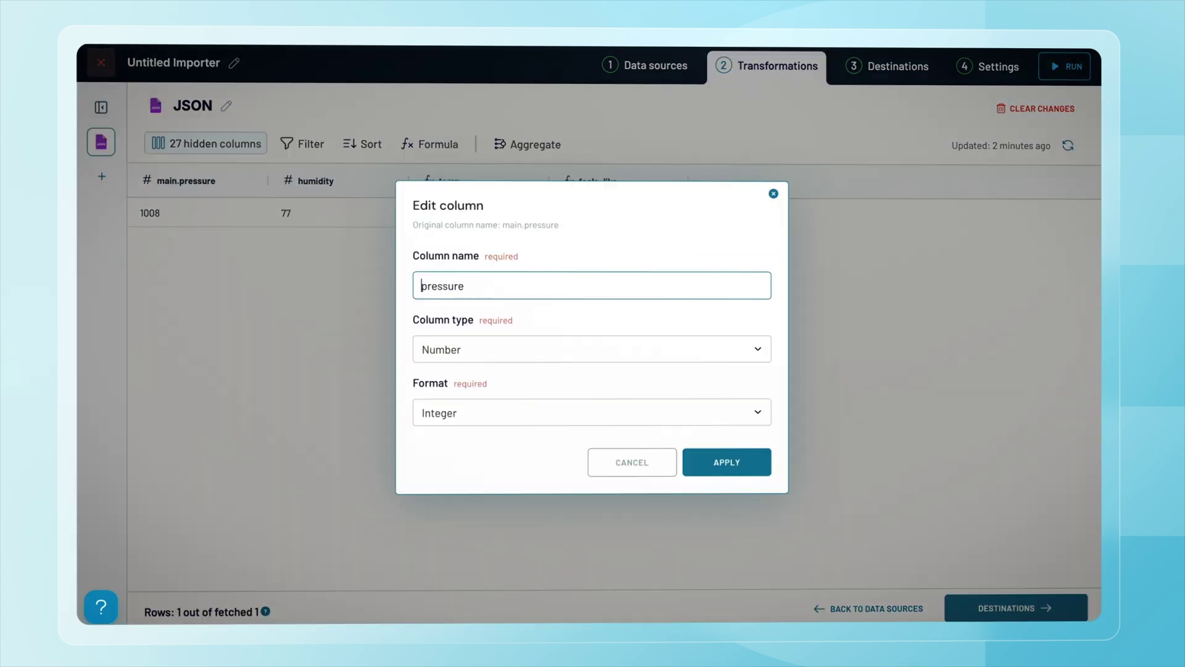
left_click(727, 462)
left_click_drag(484, 180, 186, 184)
left_click_drag(630, 193, 311, 181)
Set Power BI as the destination and generate the integration URL
left_click(1016, 608)
left_click(597, 244)
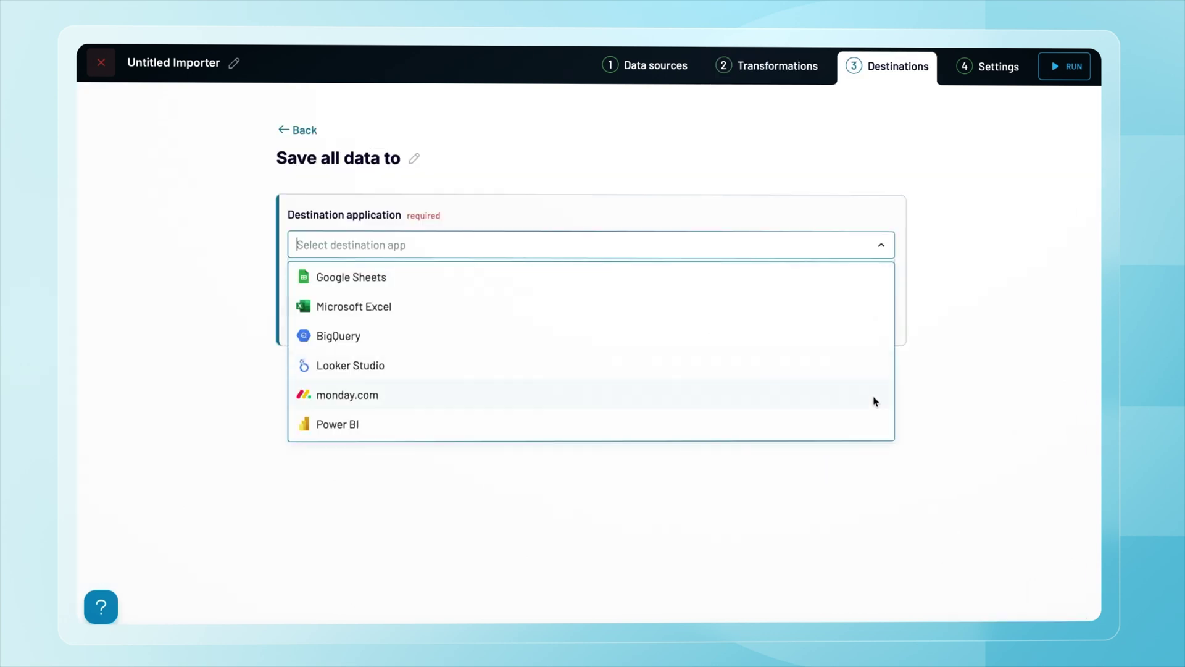
scroll(873, 402, "down", 2)
left_click(710, 355)
left_click(665, 332)
left_click(395, 504)
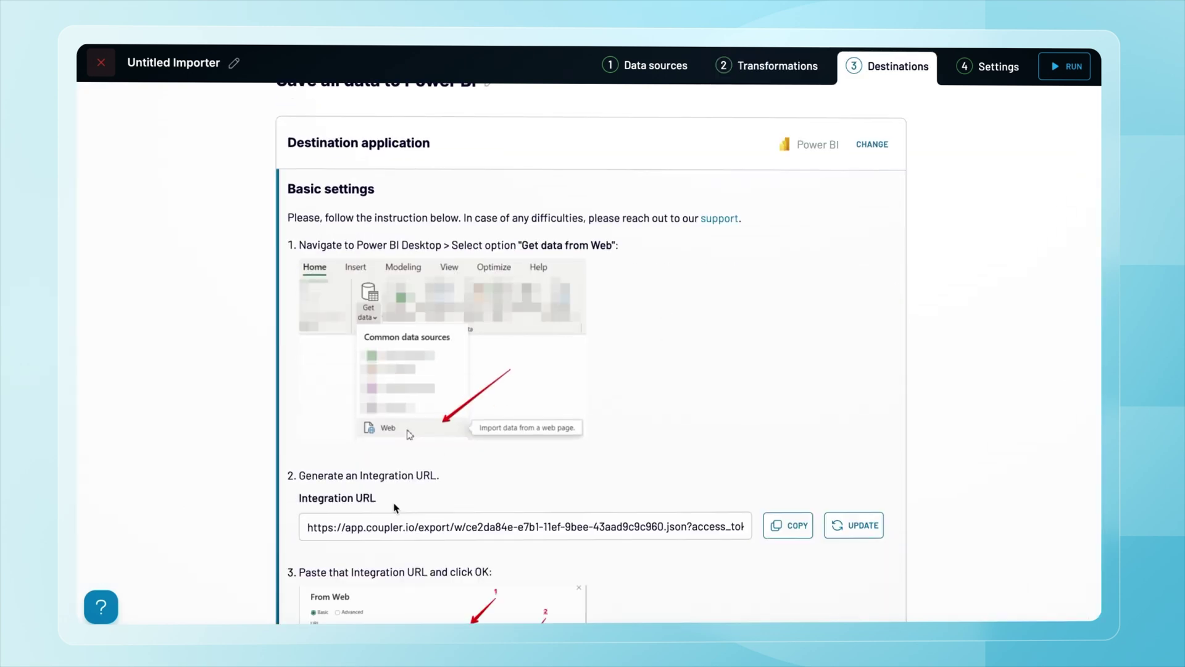
scroll(720, 543, "down", 3)
Run the first import, then schedule a Daily automatic refresh including SAT and SUN at 06:00
left_click(720, 547)
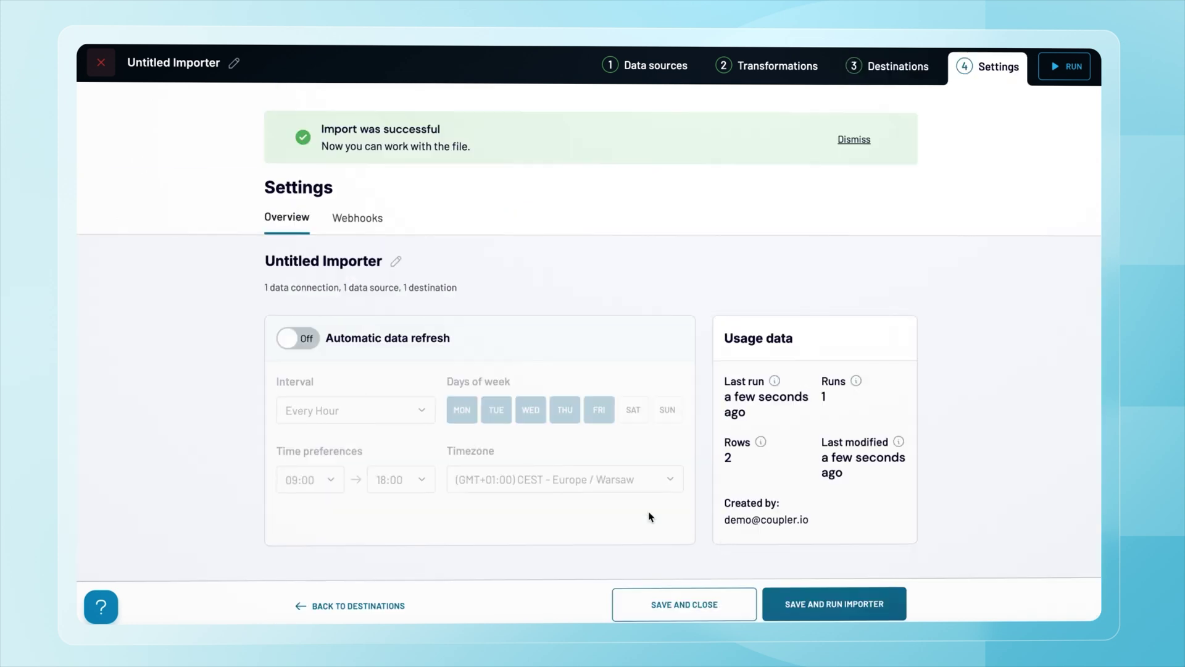
left_click(298, 337)
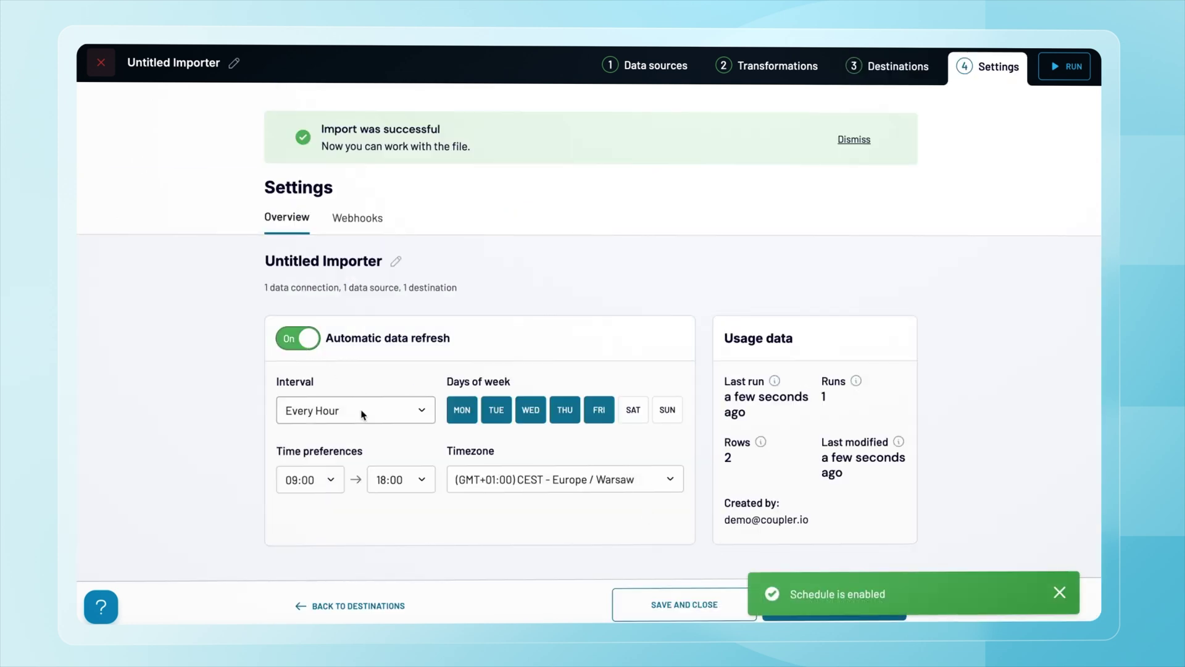
left_click(361, 411)
left_click(346, 523)
left_click(633, 409)
left_click(667, 409)
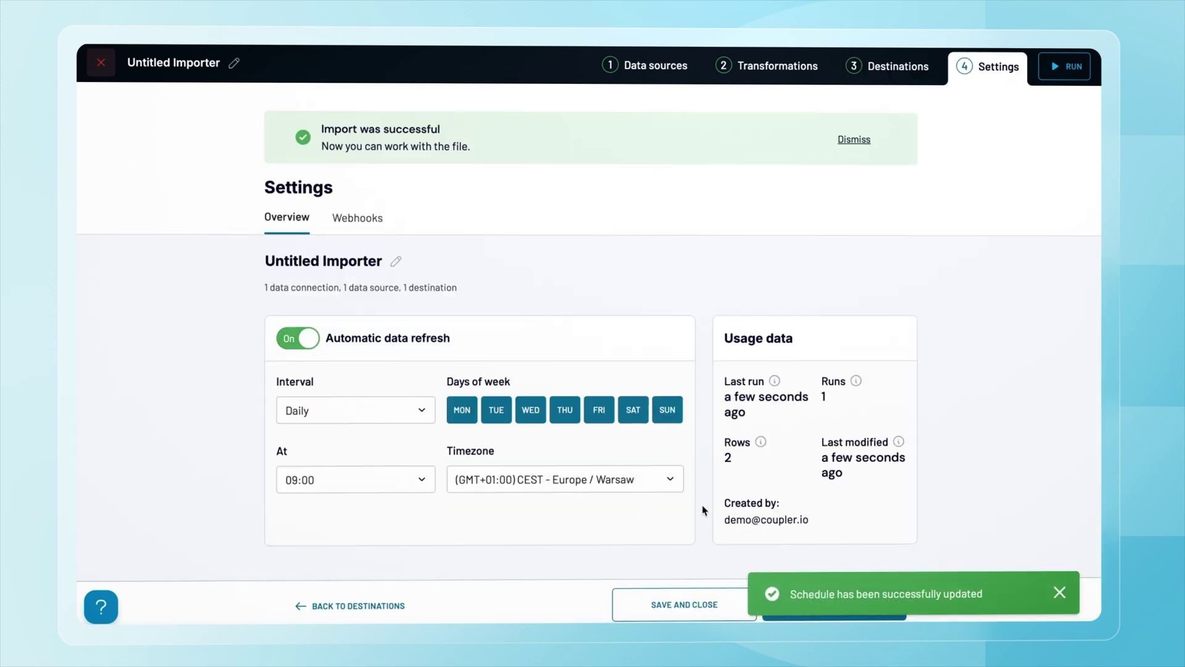
left_click(420, 480)
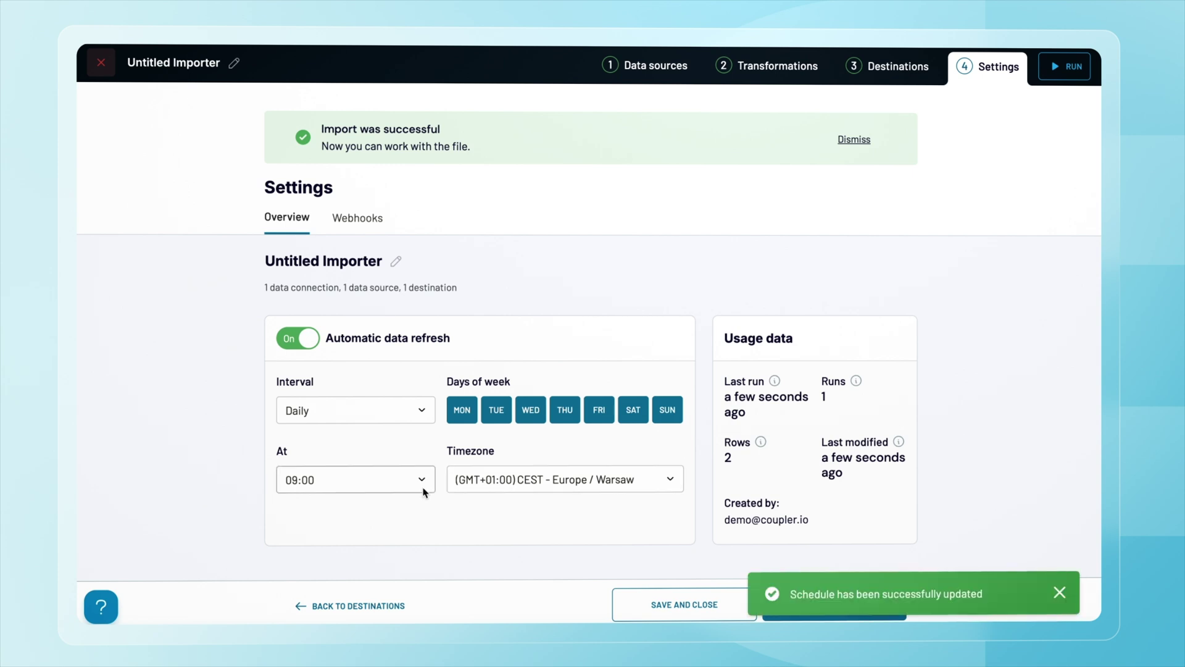
scroll(388, 423, "up", 5)
left_click(363, 325)
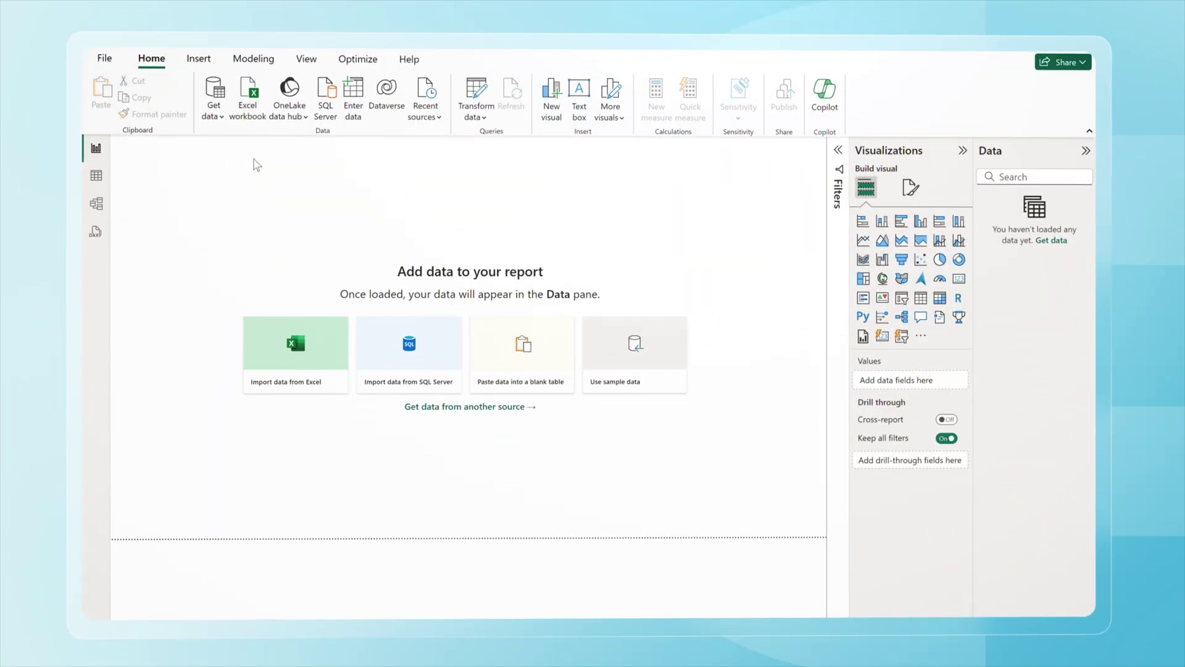
Load the Coupler.io integration URL through Power BI's Web connector and expand the resulting table's fields
left_click(217, 116)
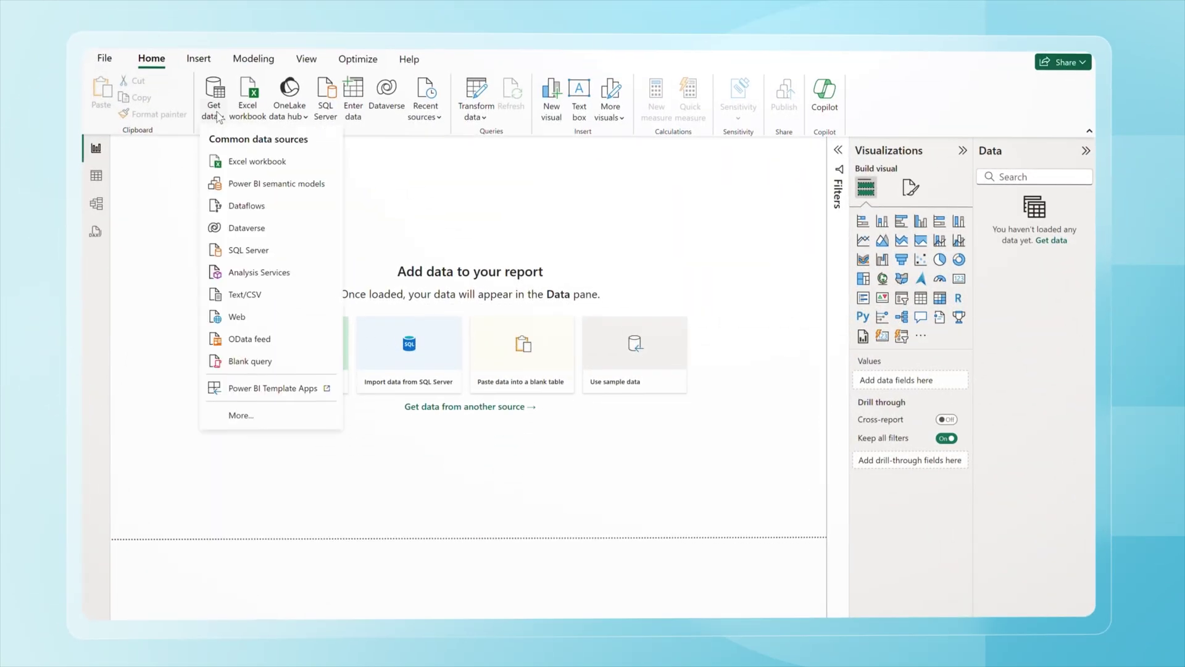
left_click(247, 321)
key("ctrl+v")
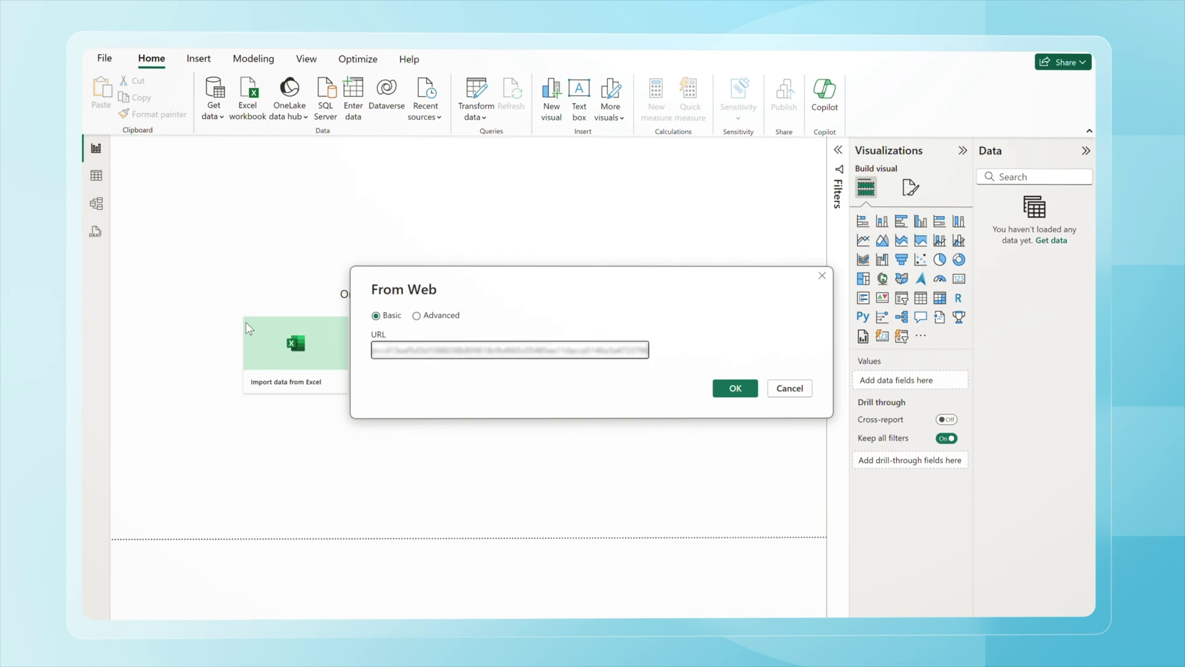
key("Return")
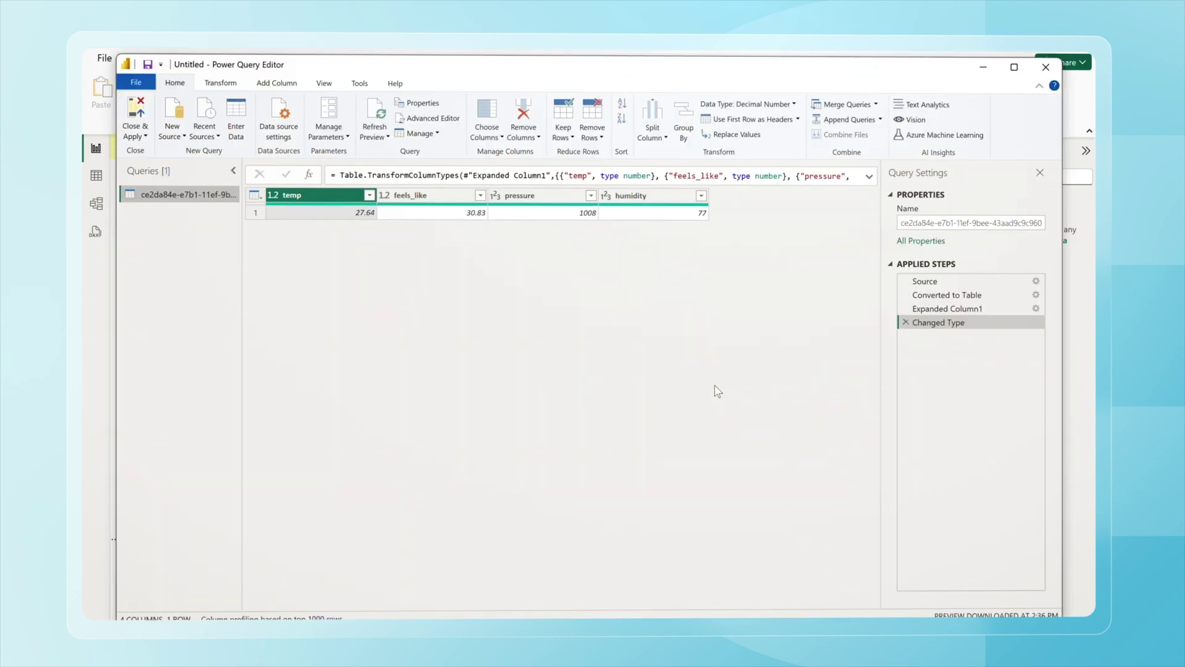
left_click(128, 116)
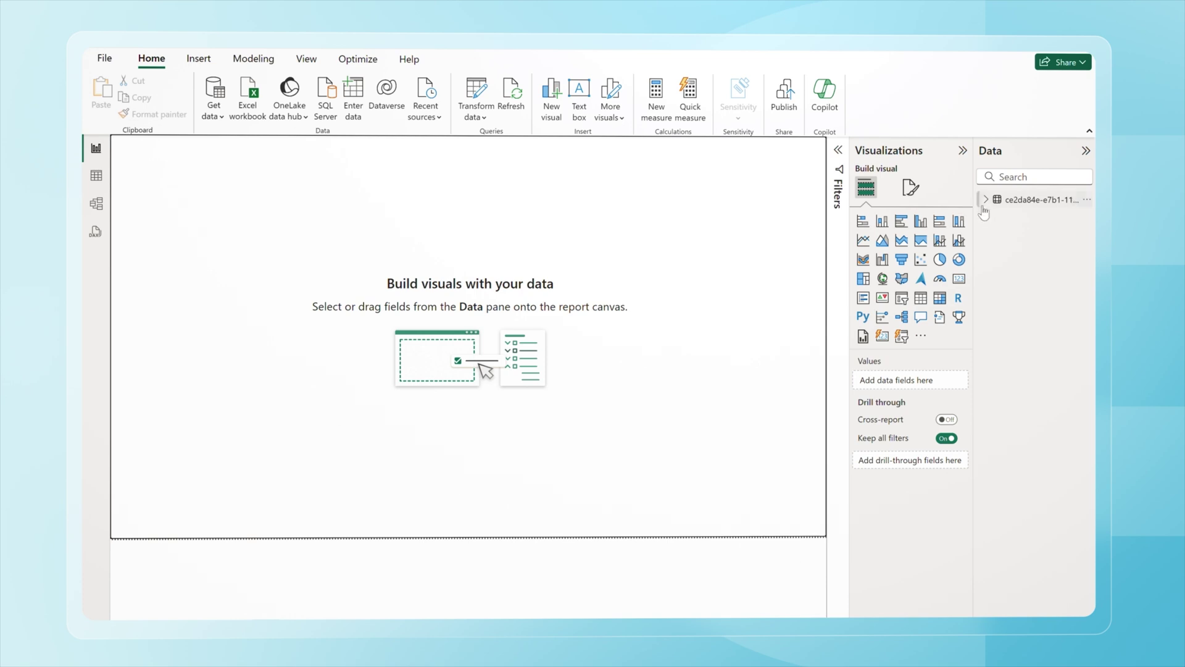
left_click(985, 204)
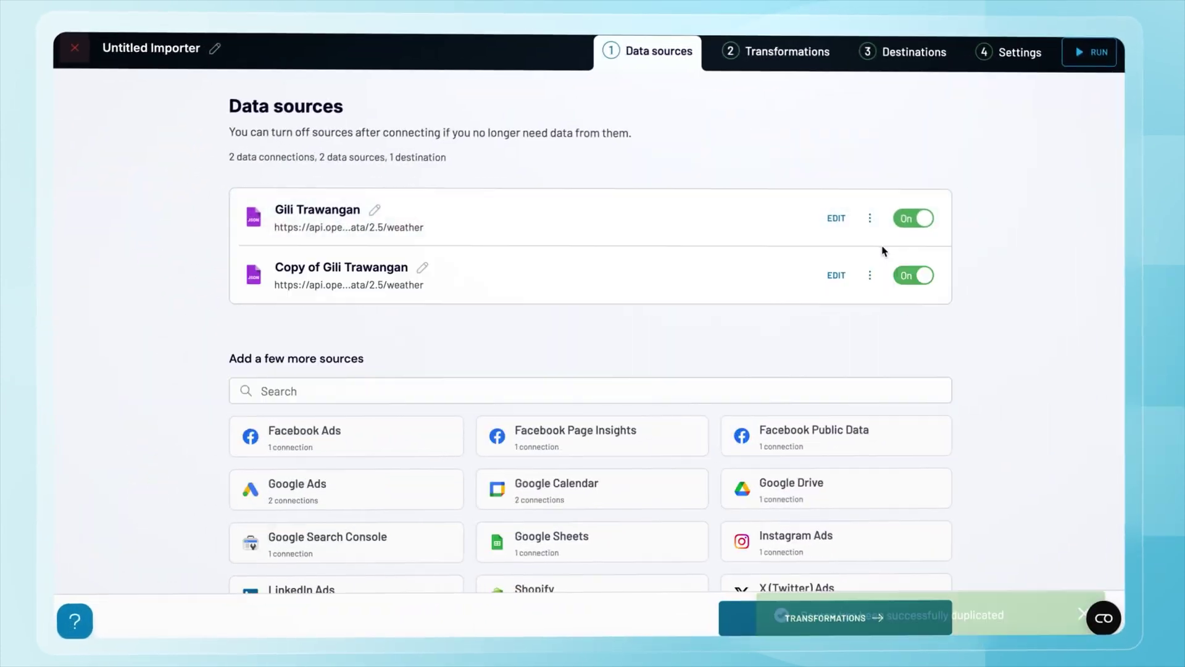
Rename the copied weather source to Antarctica
left_click(422, 270)
type("Antarctica")
key("Return")
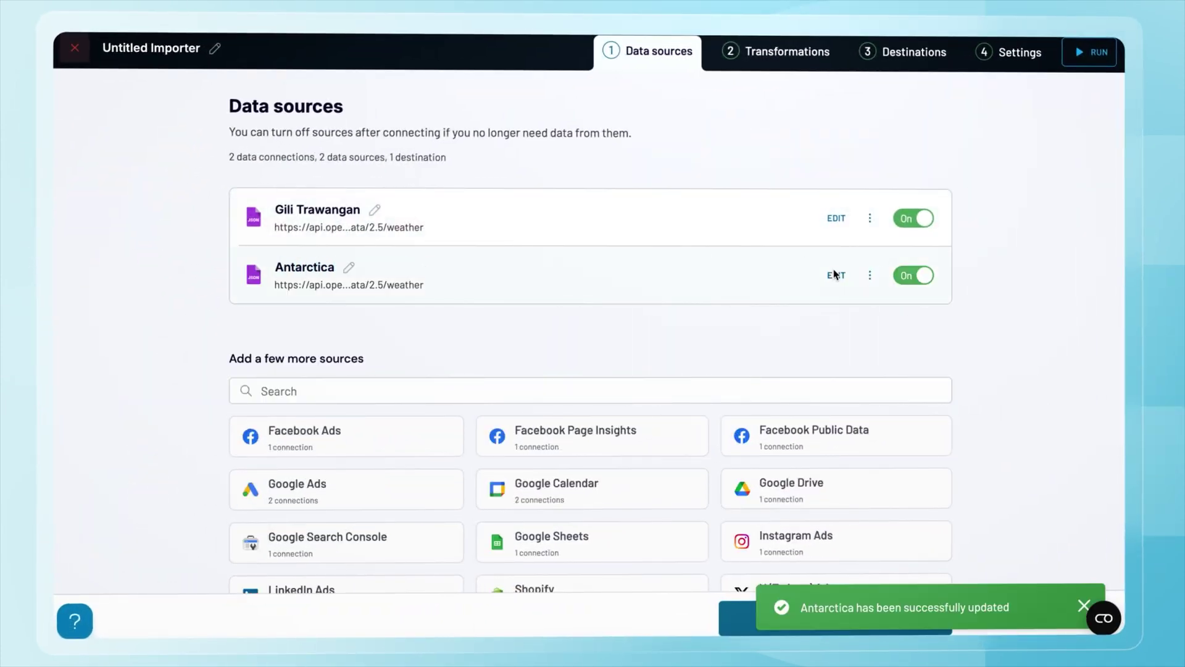
Change the Antarctica source's lat to -66.6 and lon to -63.216667, then save
left_click(836, 275)
scroll(782, 374, "down", 2)
left_click(942, 441)
triple_click(494, 395)
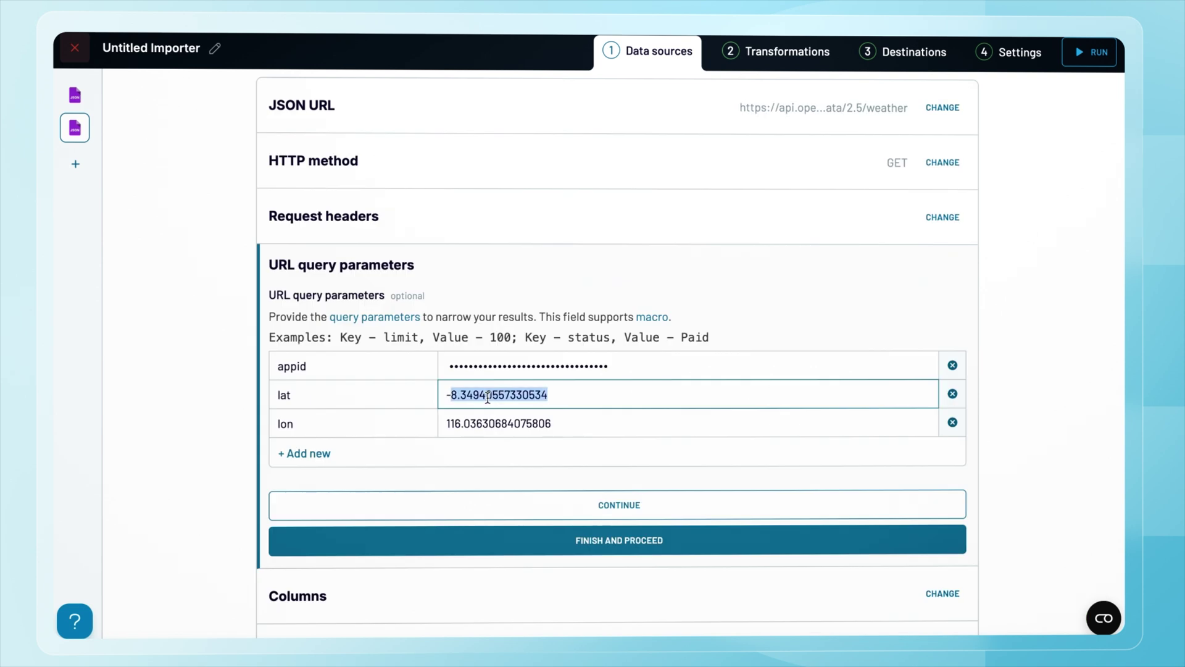
key("ctrl+v")
triple_click(492, 424)
key("ctrl+v")
left_click(585, 541)
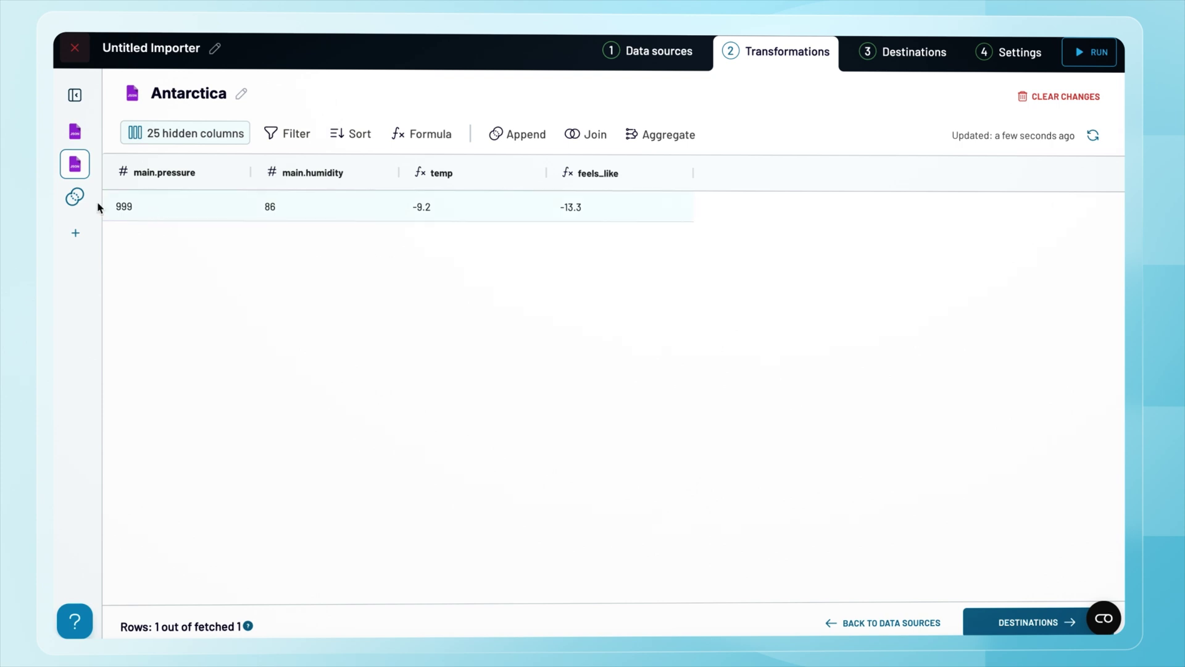
Append the Antarctica source in the Append transformation, then begin adding another transformation
left_click(74, 197)
left_click(536, 134)
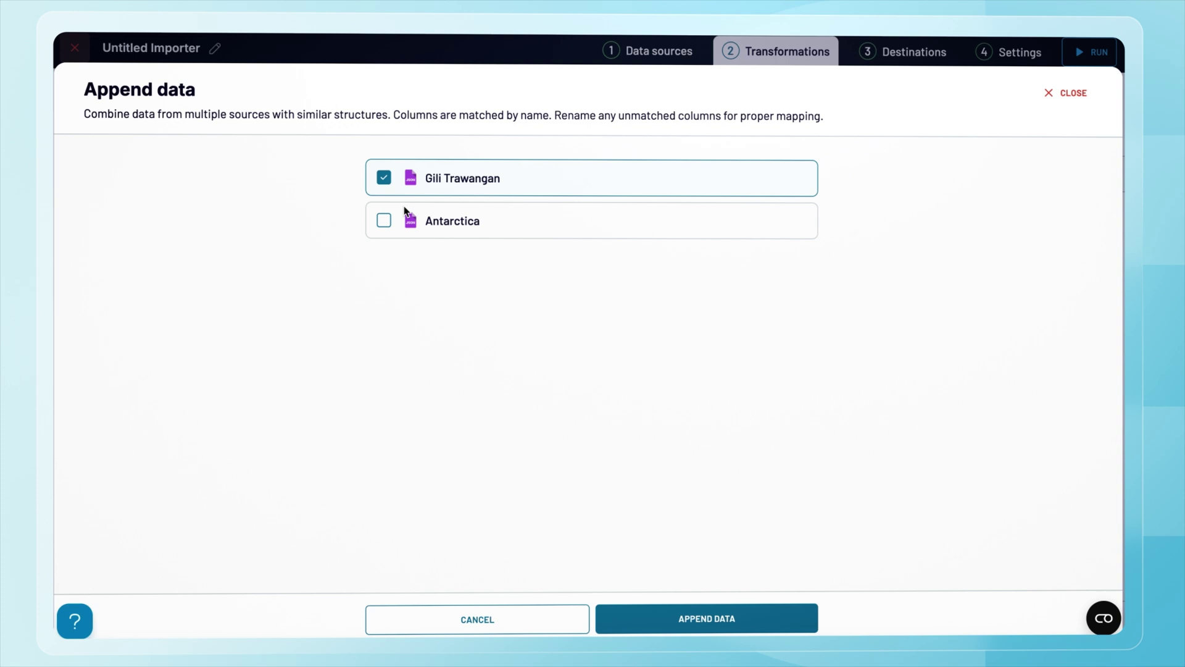
left_click(384, 220)
left_click(673, 616)
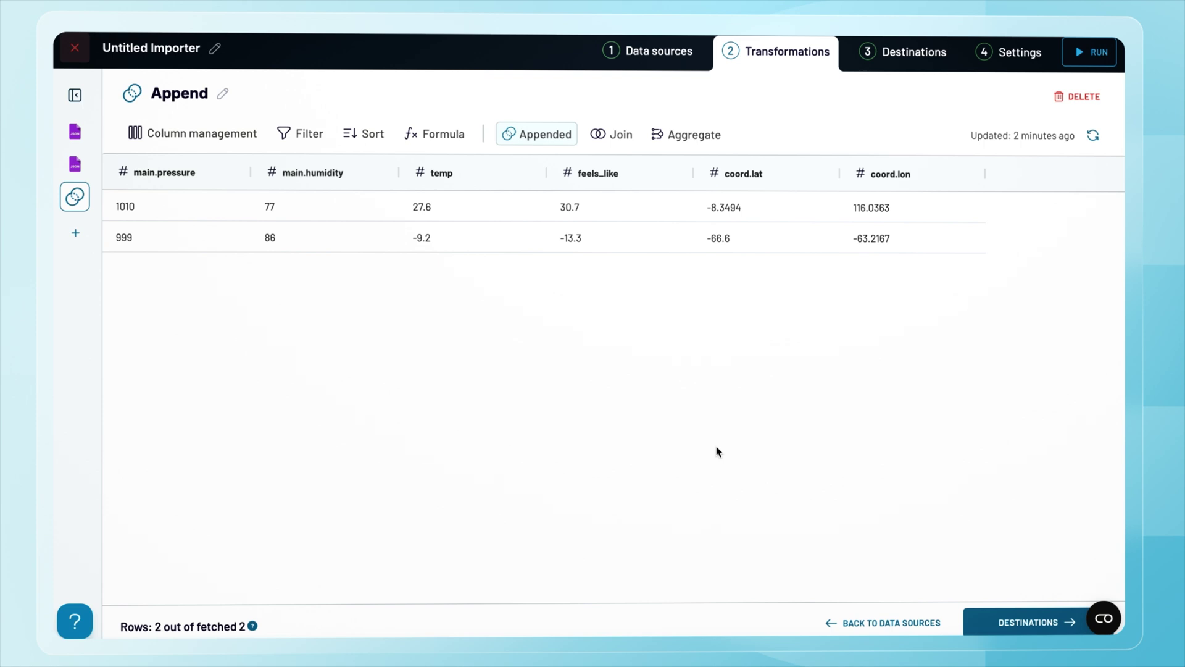
mouse_move(90, 210)
left_click(128, 234)
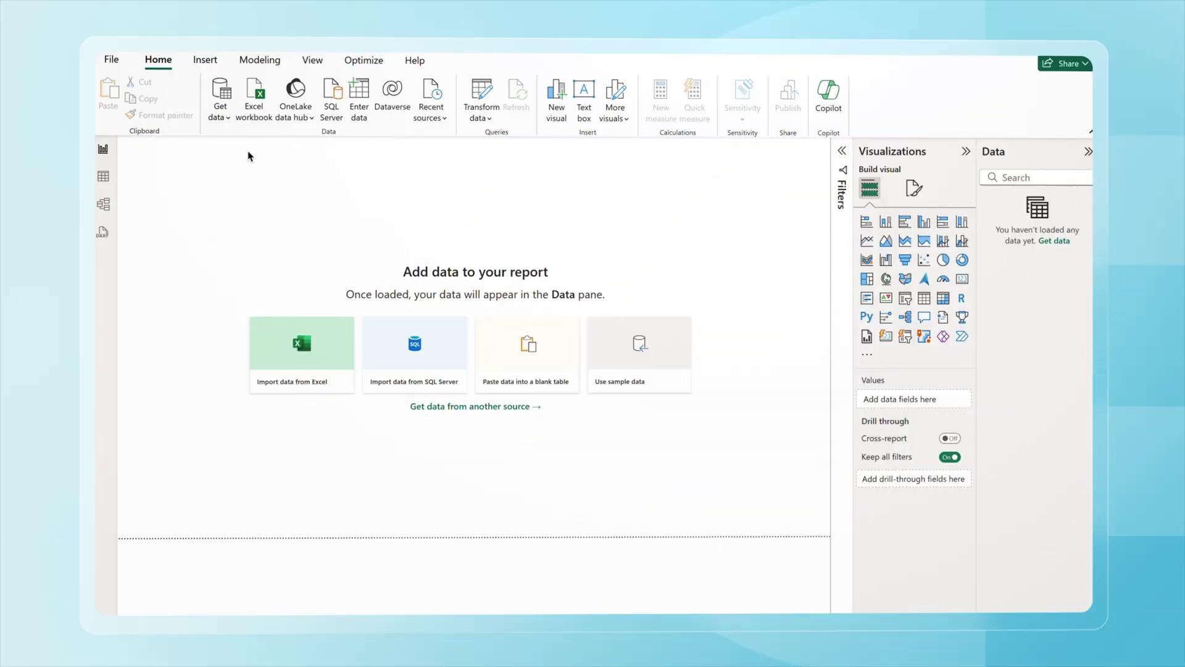
Add the pasted OpenWeather current-weather API request URL as a Web data source
left_click(223, 116)
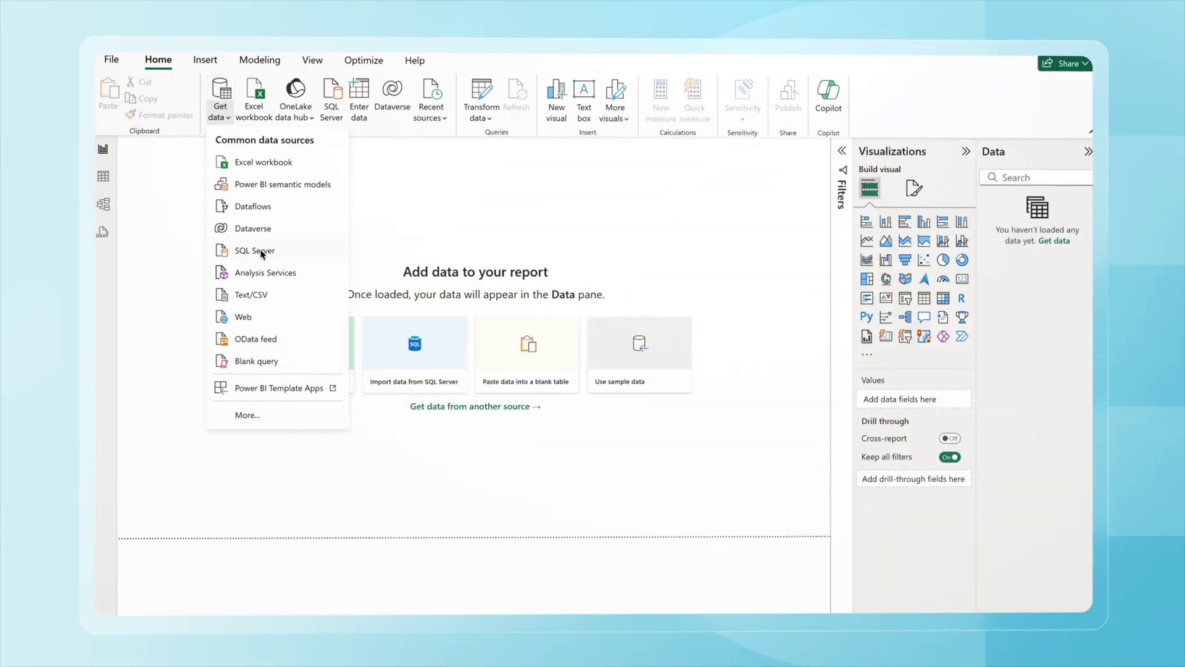
left_click(267, 316)
key("ctrl+v")
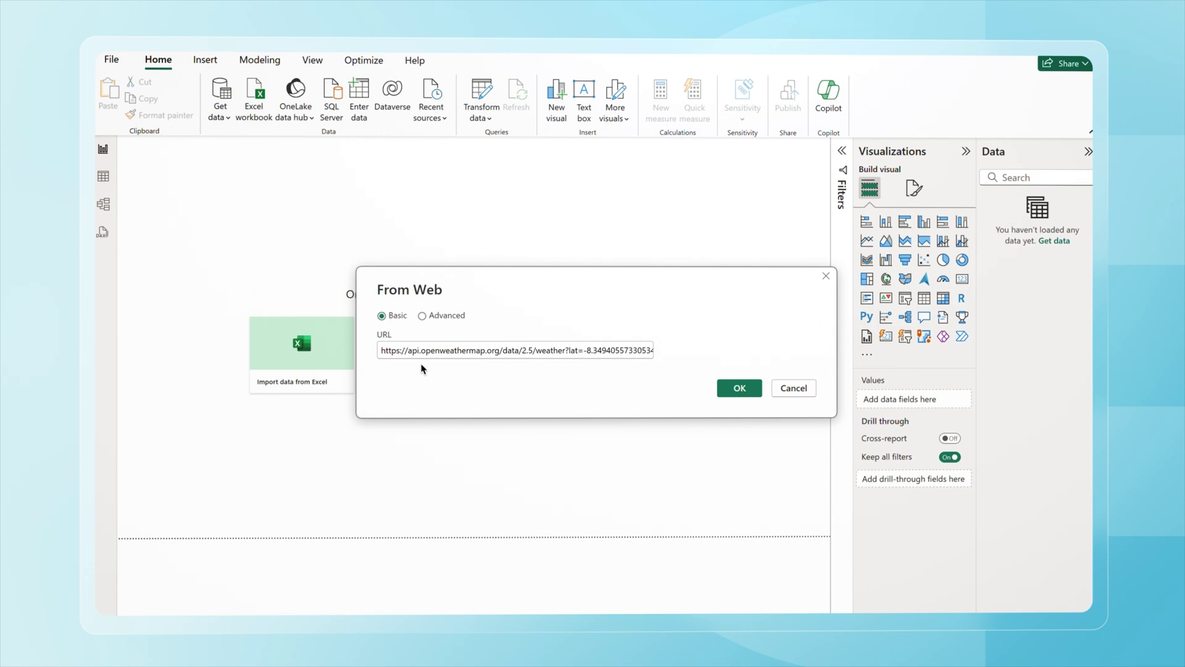
left_click(728, 394)
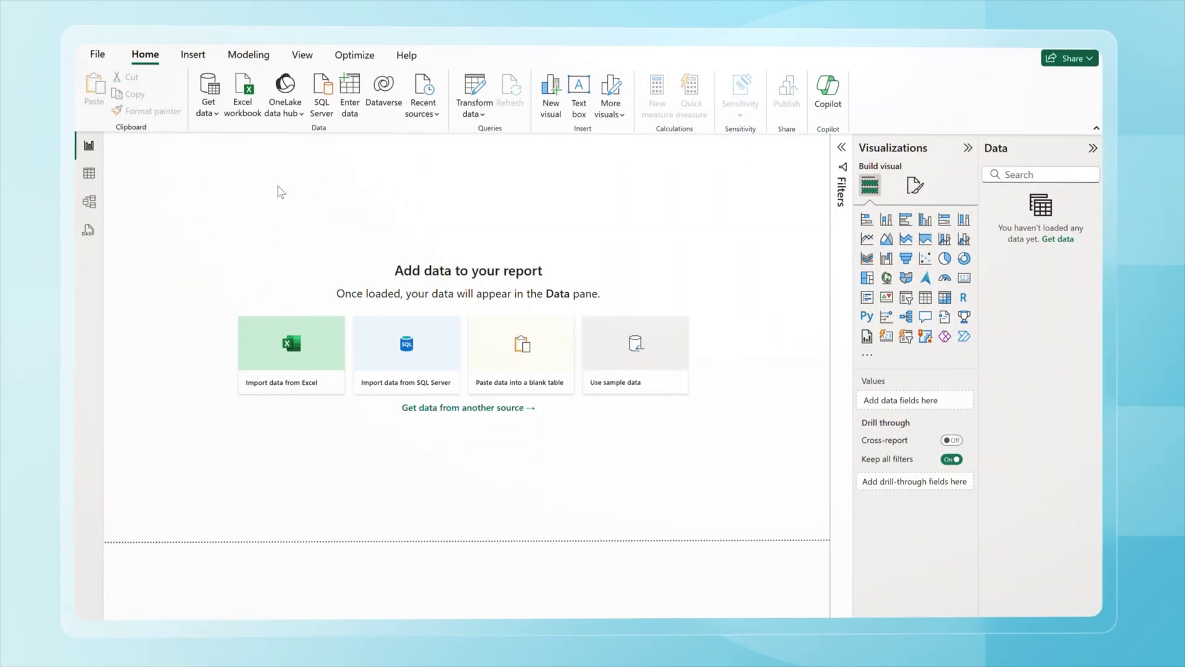
Find the Google BigQuery connector in the full catalogue and connect to it
left_click(215, 113)
left_click(262, 414)
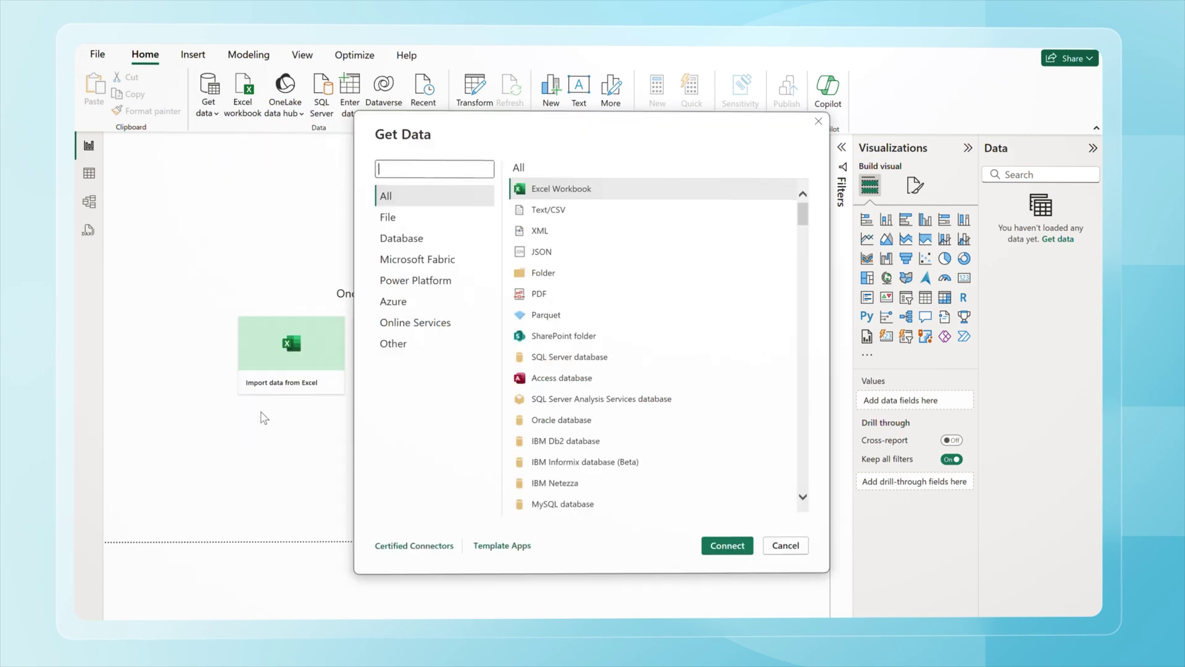
type("BigQuery")
left_click(526, 192)
left_click(716, 546)
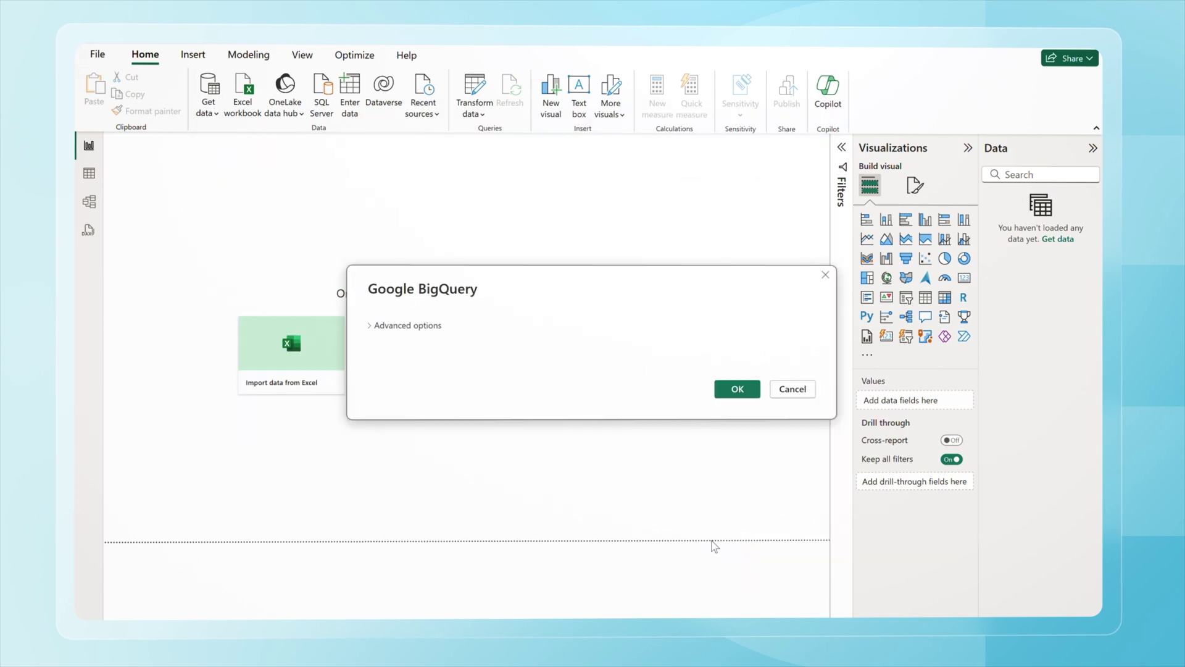
left_click(741, 394)
Load the openweather table from the demo dataset and accept the connection settings
left_click(316, 246)
scroll(322, 433, "down", 1)
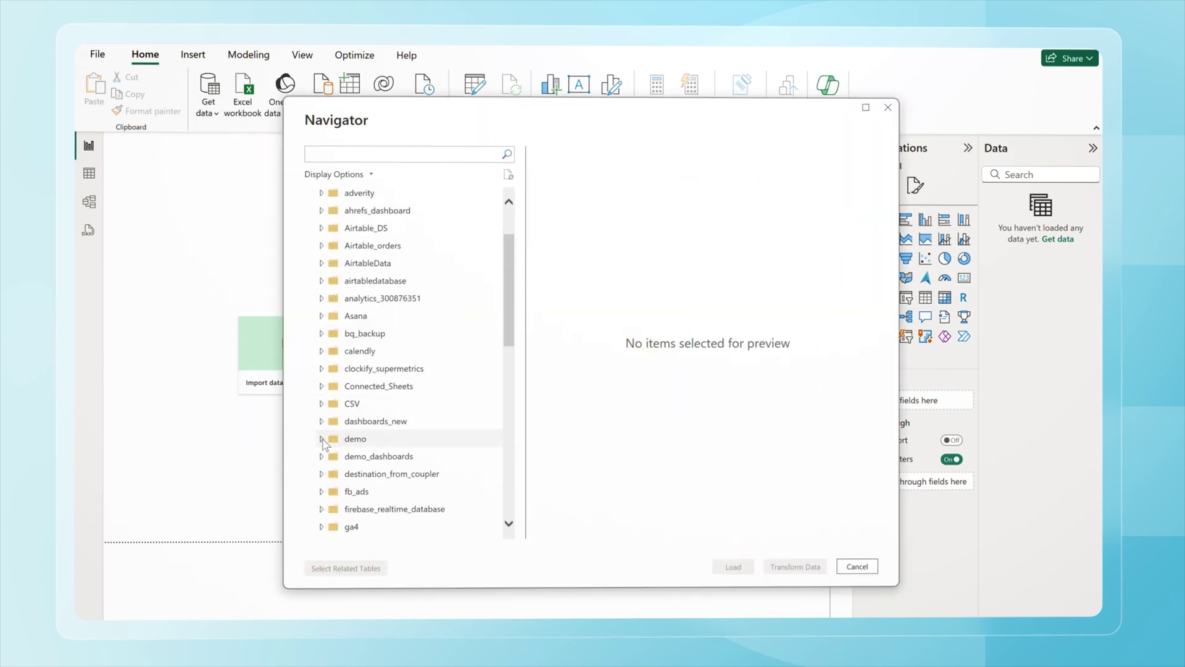
left_click(322, 439)
left_click(338, 453)
left_click(732, 564)
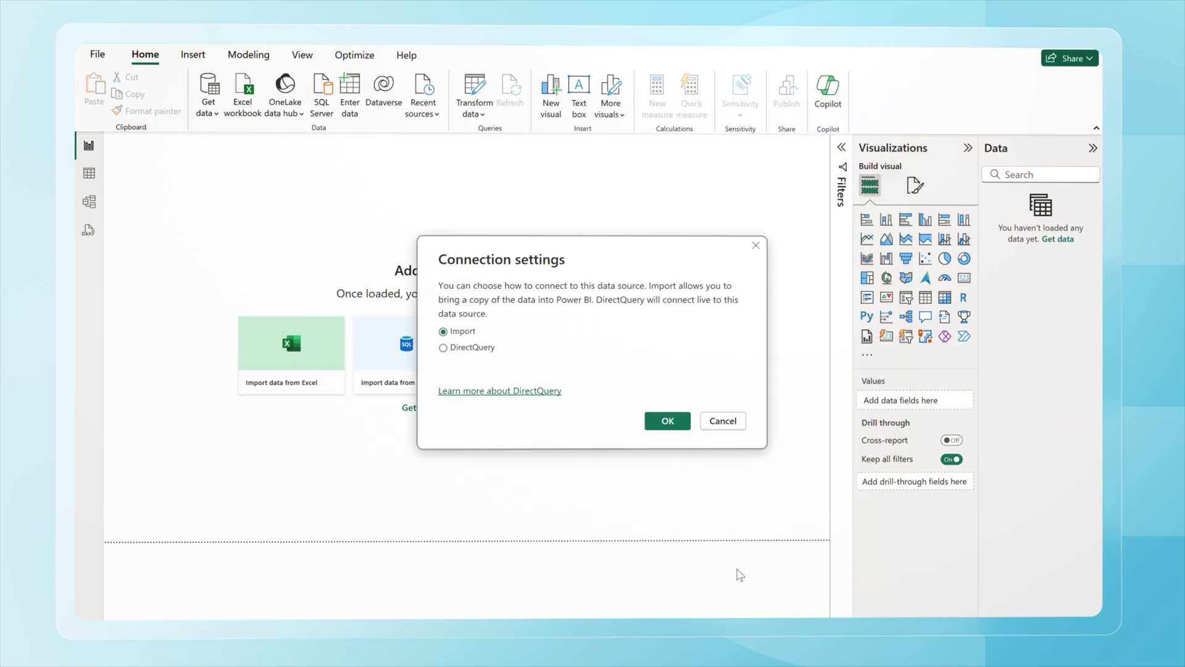
left_click(667, 420)
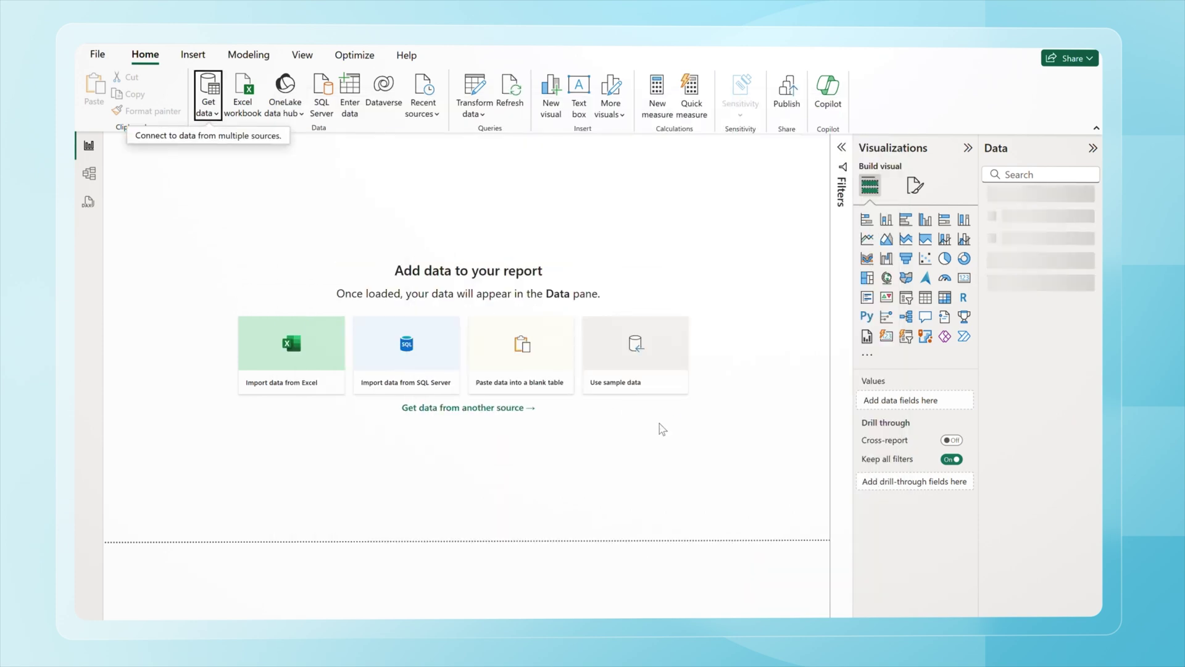
Expand openweather in the Data pane to show feels_like, humidity, pressure and temperature
left_click(992, 198)
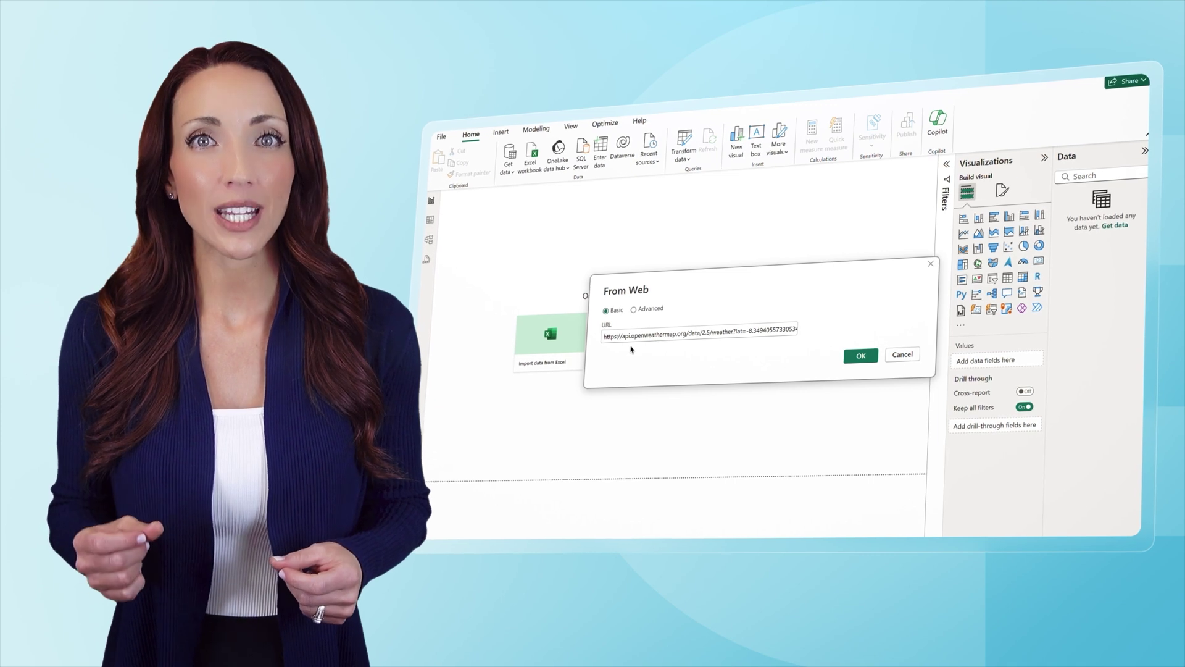
Confirm the OpenWeather URL in the From Web dialog to open the query in Power Query Editor
left_click(859, 356)
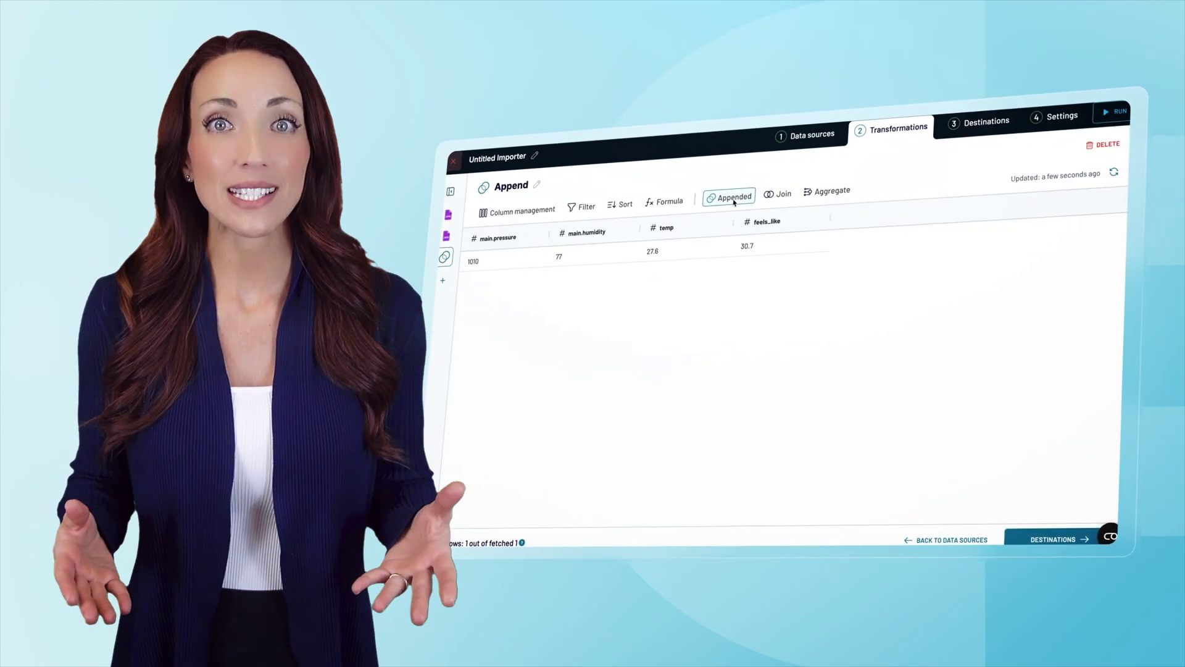
Append the Antarctica source to Gili Trawangan through the Append data dialog
left_click(735, 198)
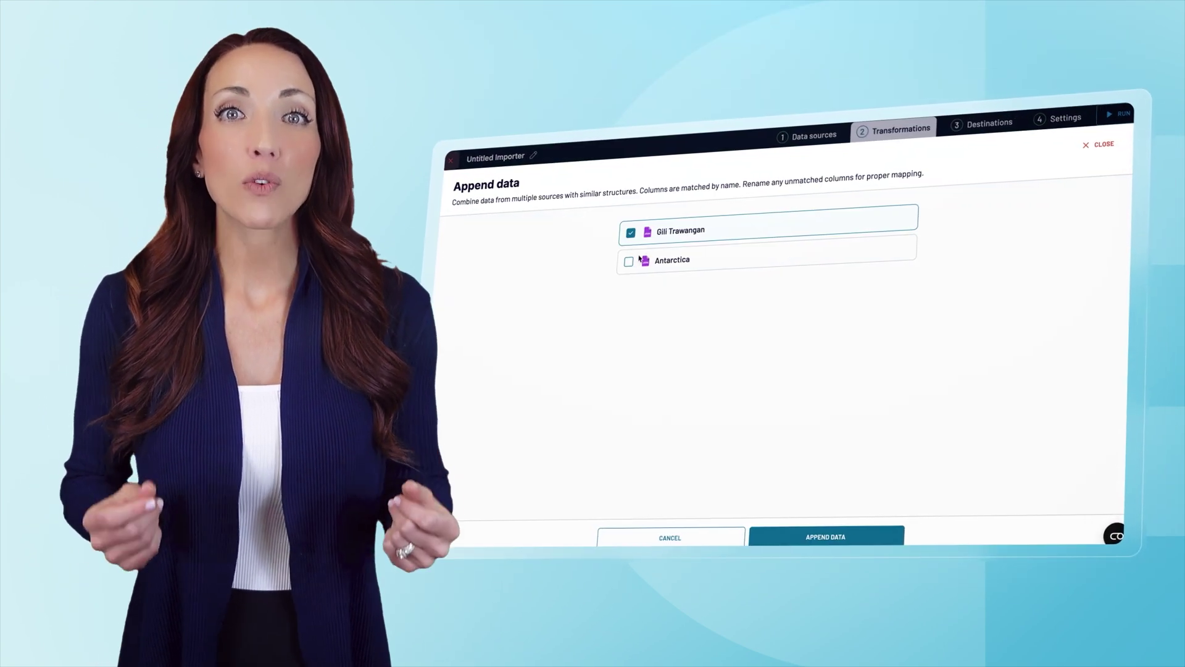
left_click(775, 258)
left_click(865, 536)
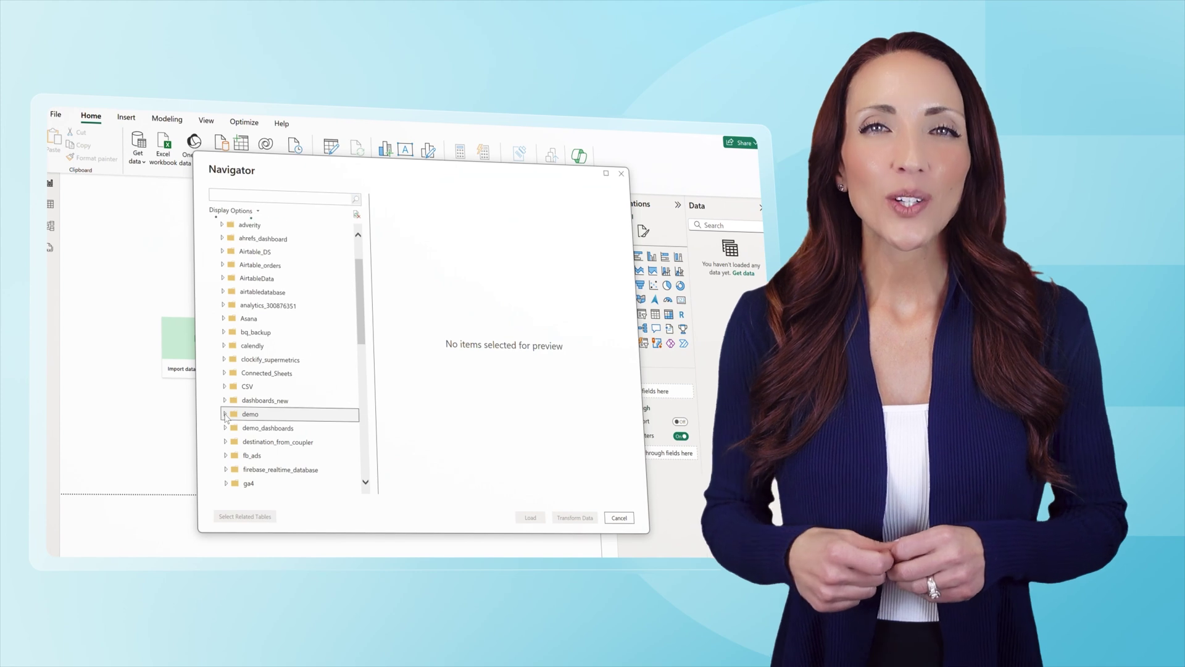
Load the demo dataset's openweather table, keeping DirectQuery as the connection mode
scroll(284, 371, "down", 2)
left_click(224, 344)
left_click(237, 426)
left_click(529, 517)
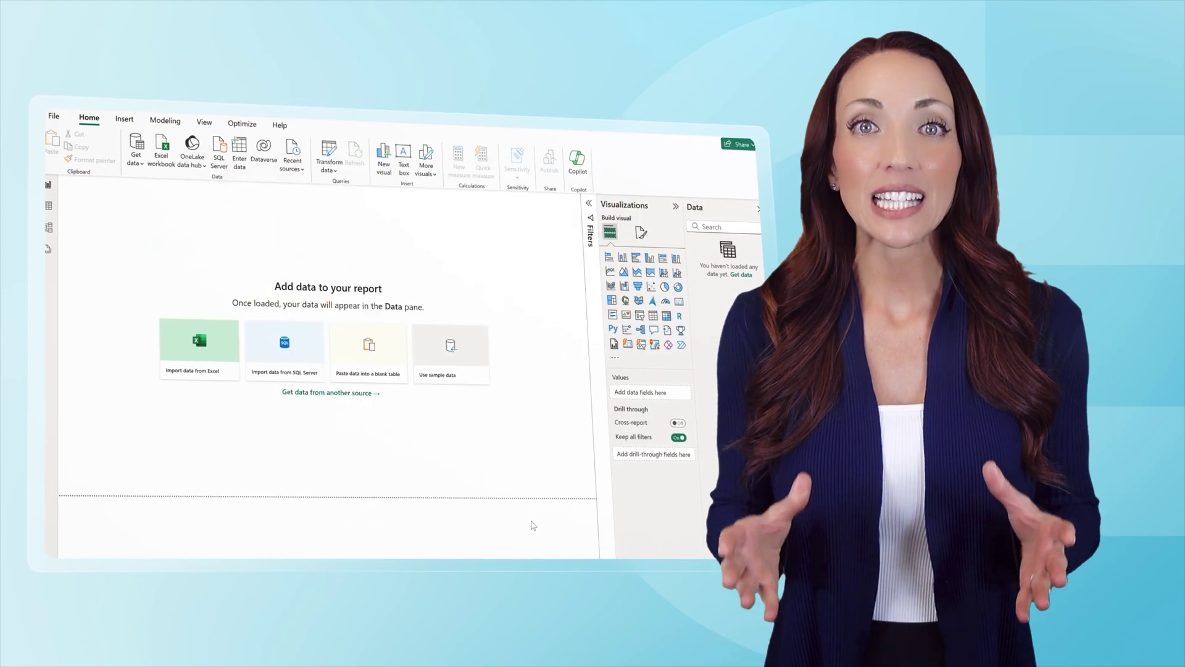
left_click(473, 407)
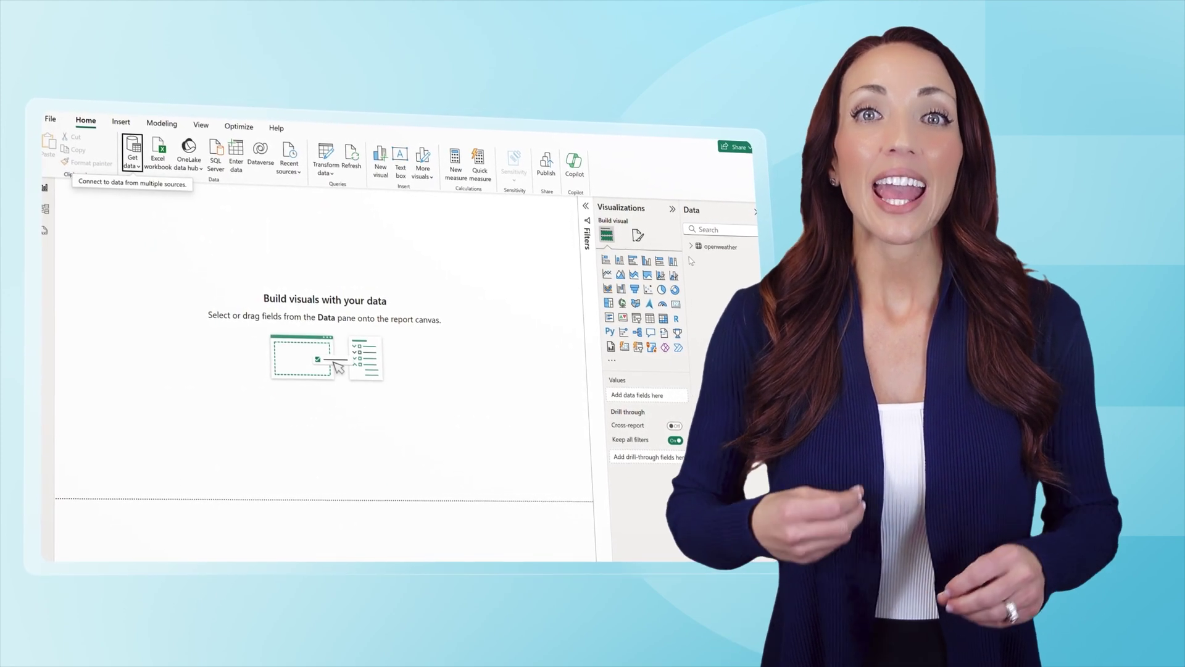